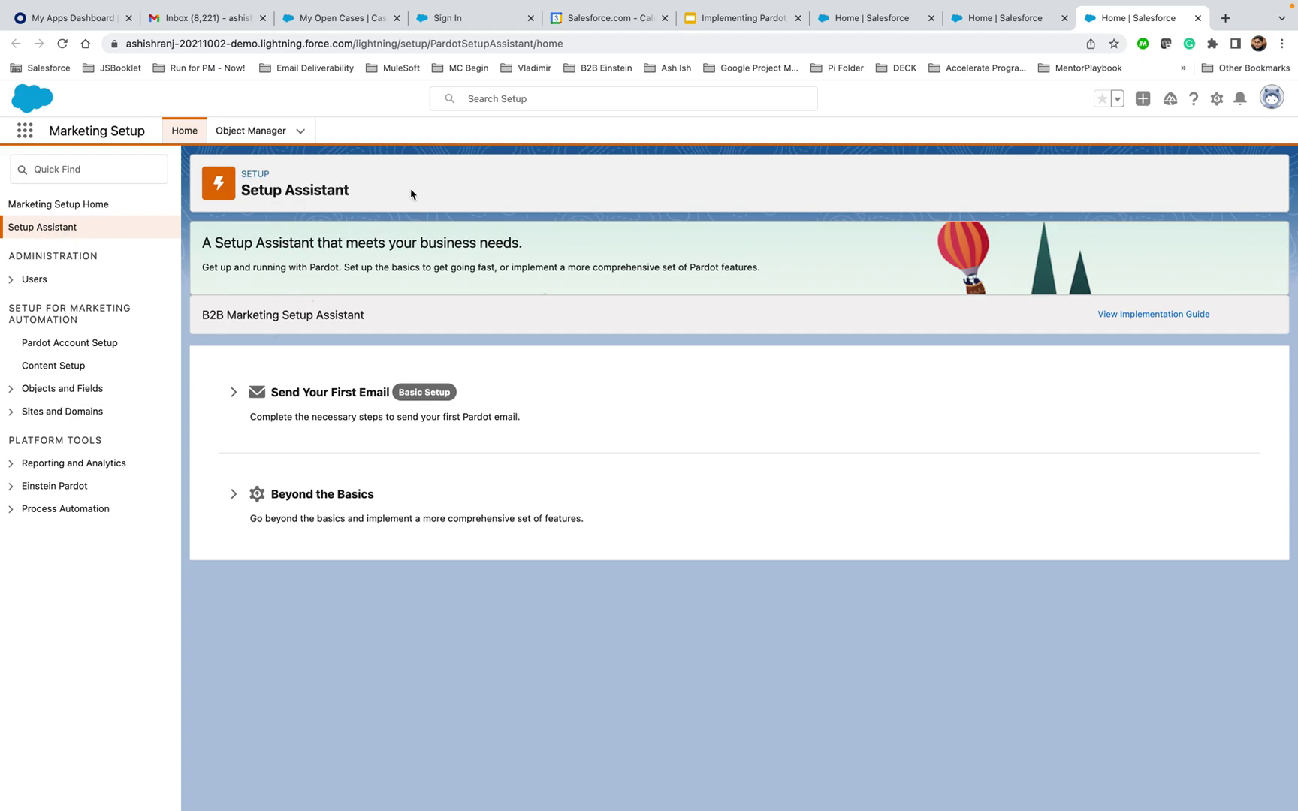
- Expand the Send Your First Email section of the Setup Assistant and review its setup tasks, including the Pardot Lightning App setting
click(233, 392)
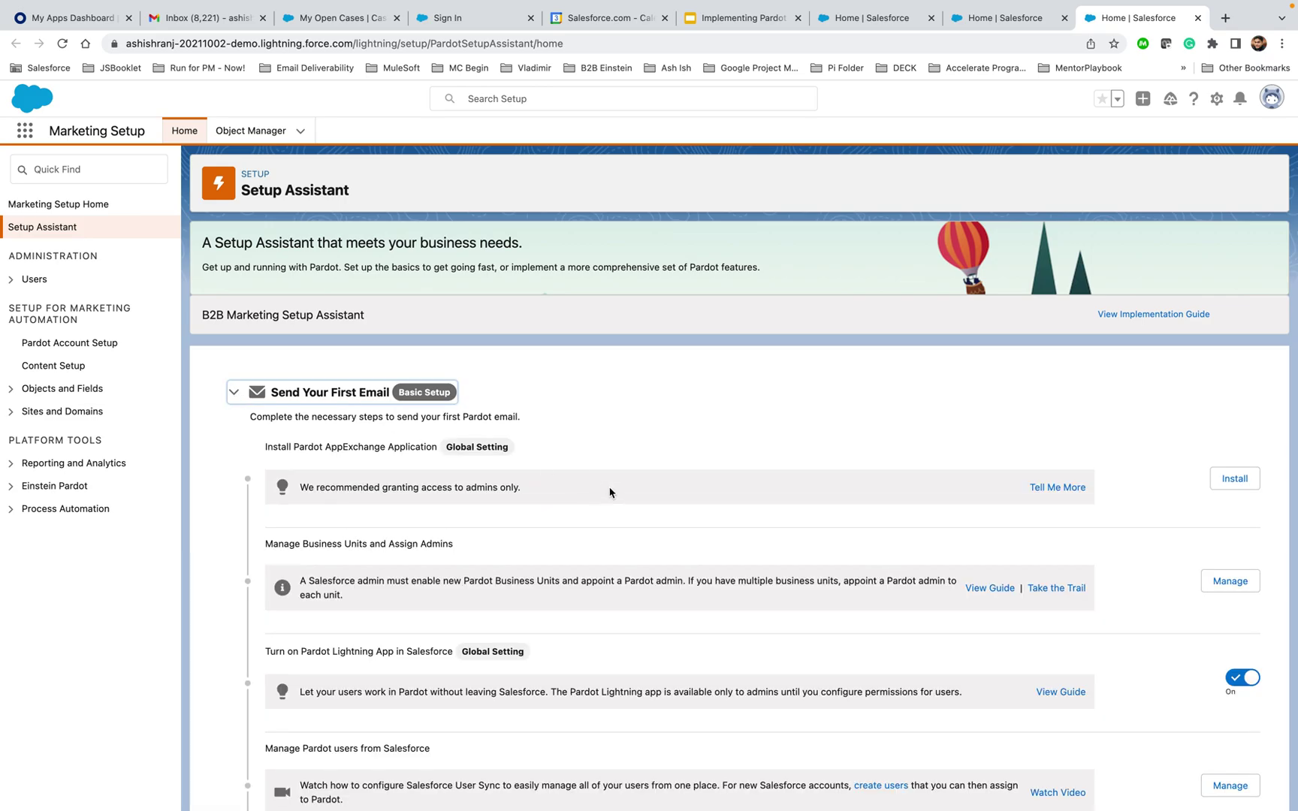
scroll(610, 493, down, 3)
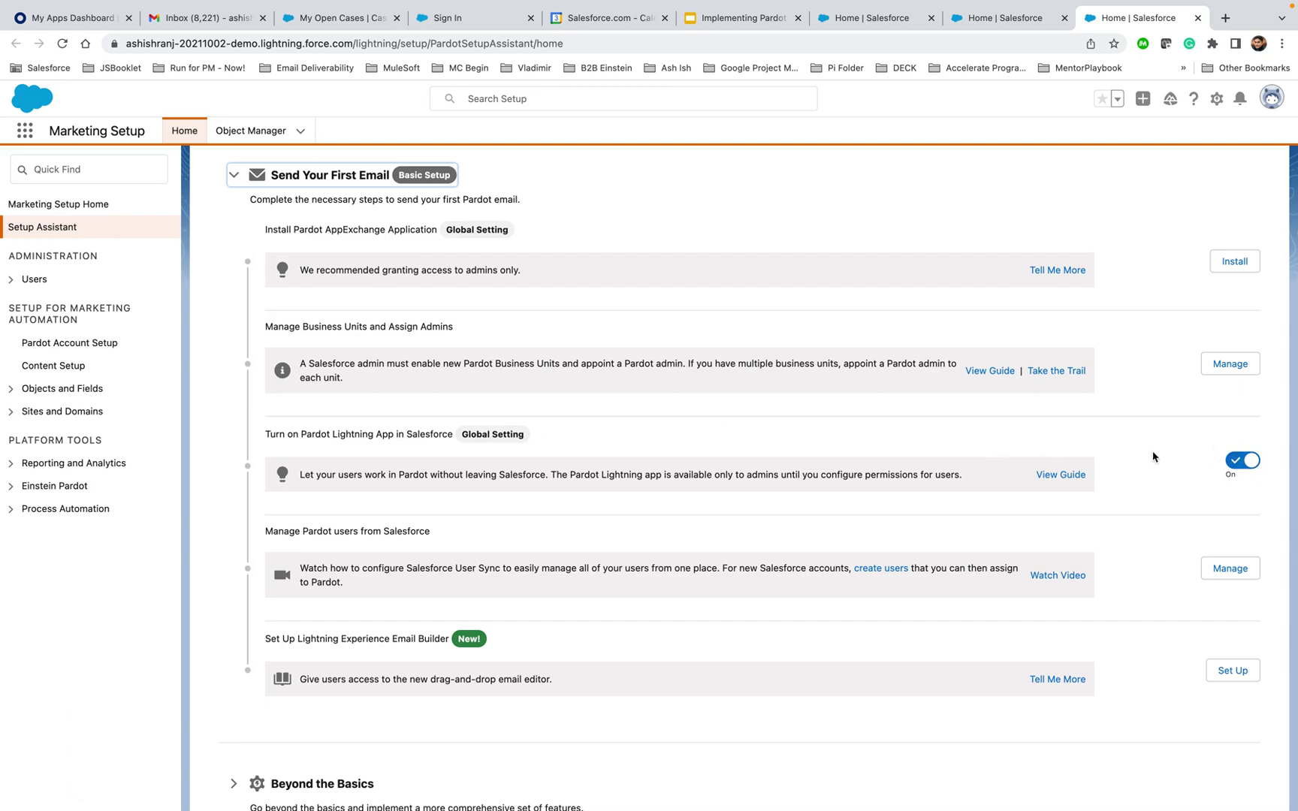
- Switch to the Implementing Pardot deck in Google Slides and present the slide on giving users Pardot connected app access
click(749, 26)
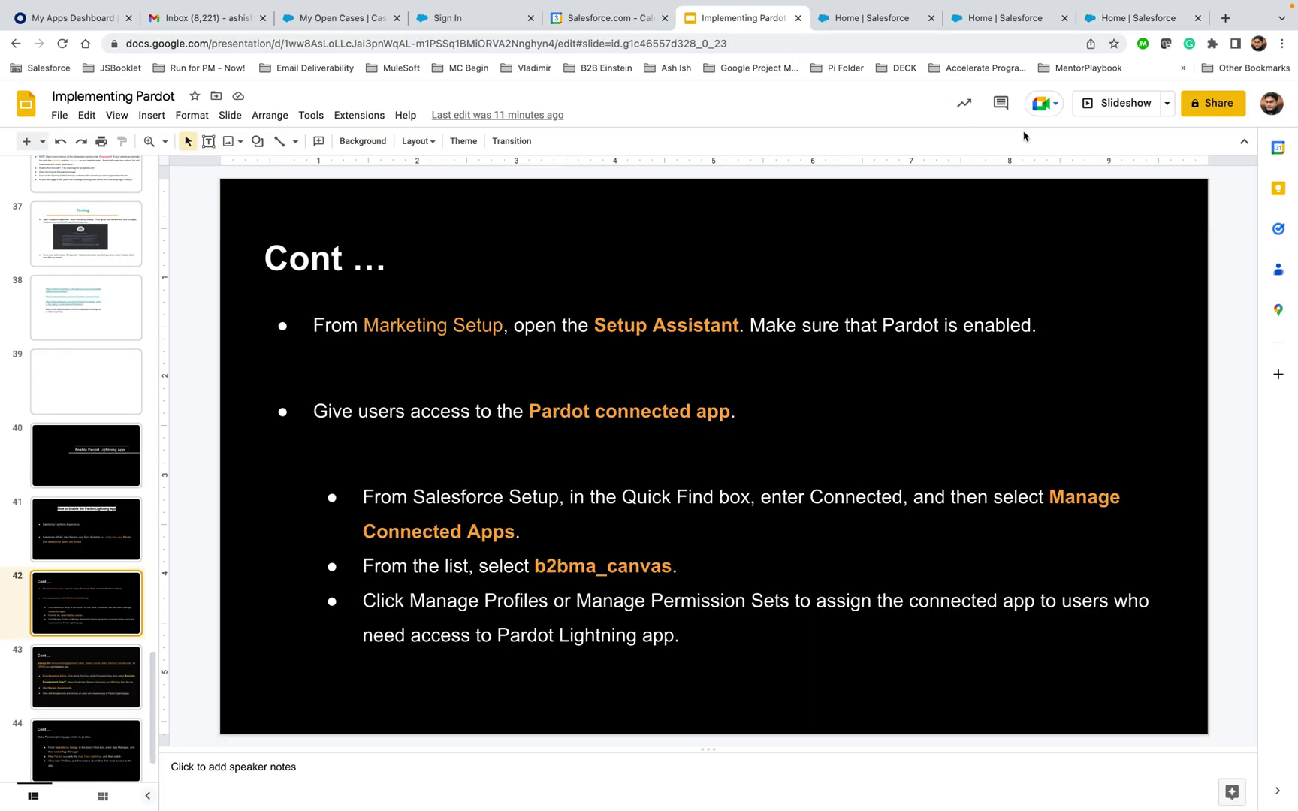
click(1104, 105)
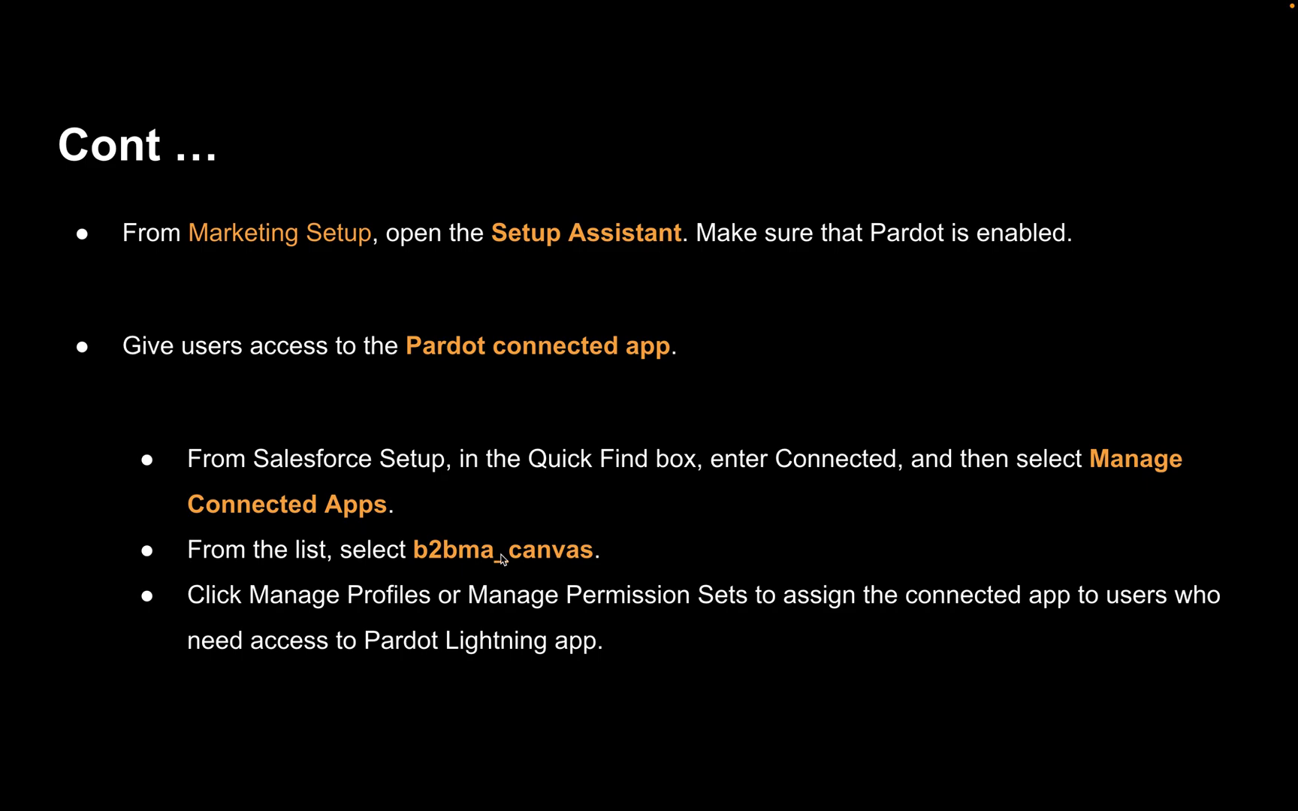
key(Escape)
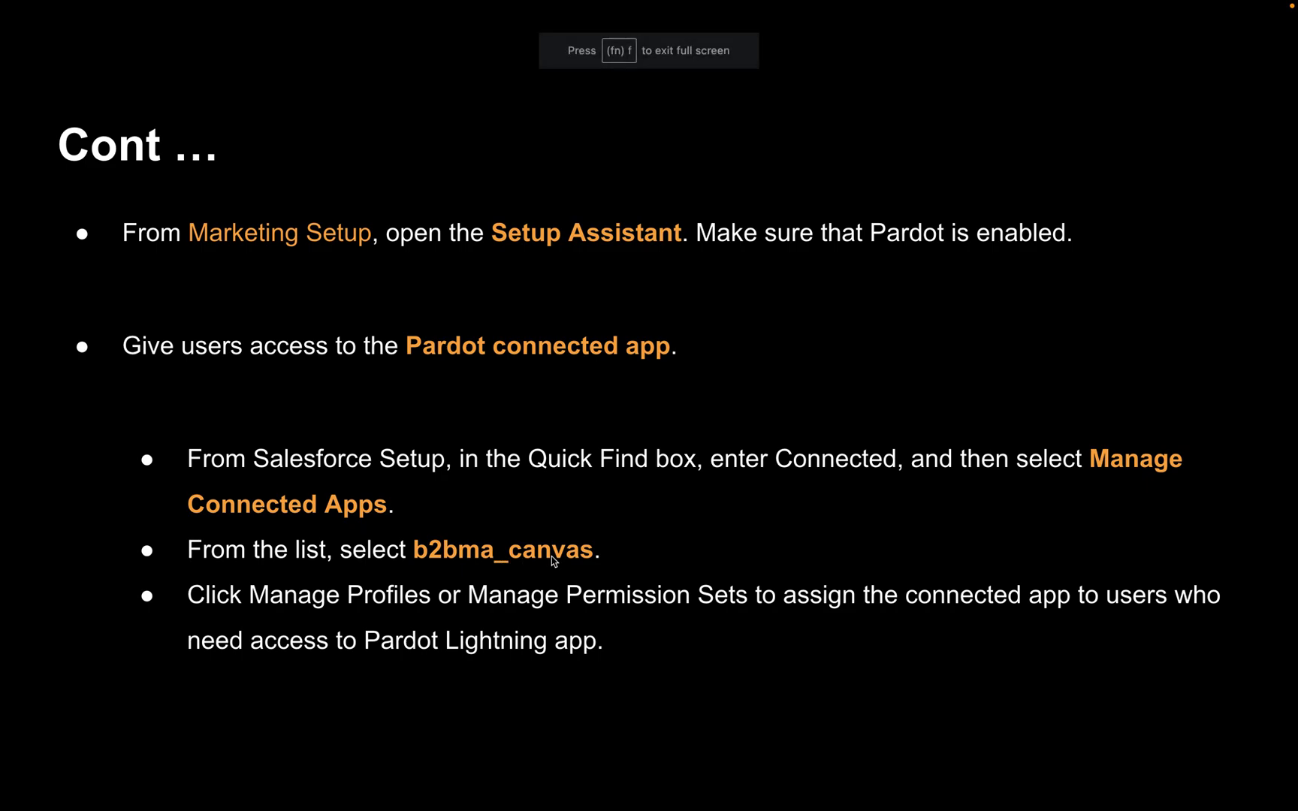
- Switch back to the Salesforce Setup home page and activate the Quick Find search
click(882, 16)
click(989, 16)
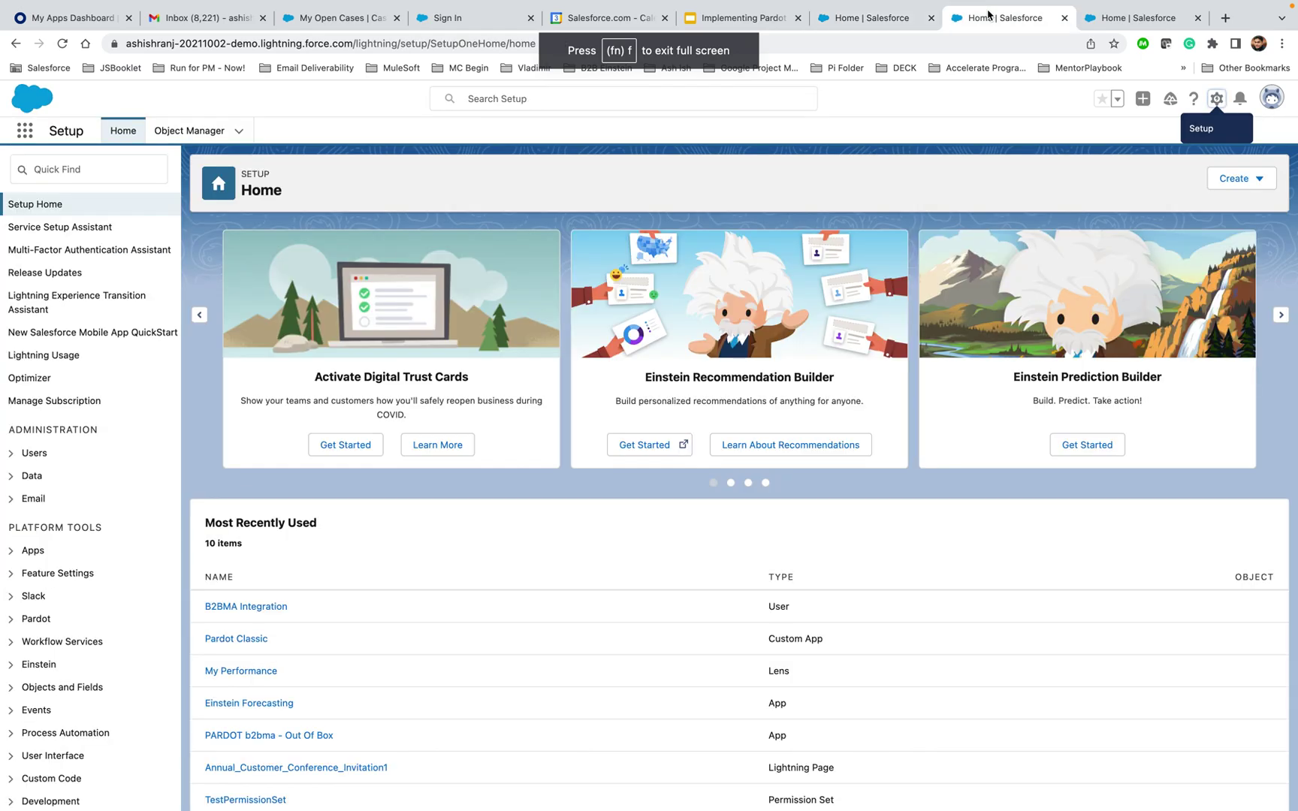
click(867, 17)
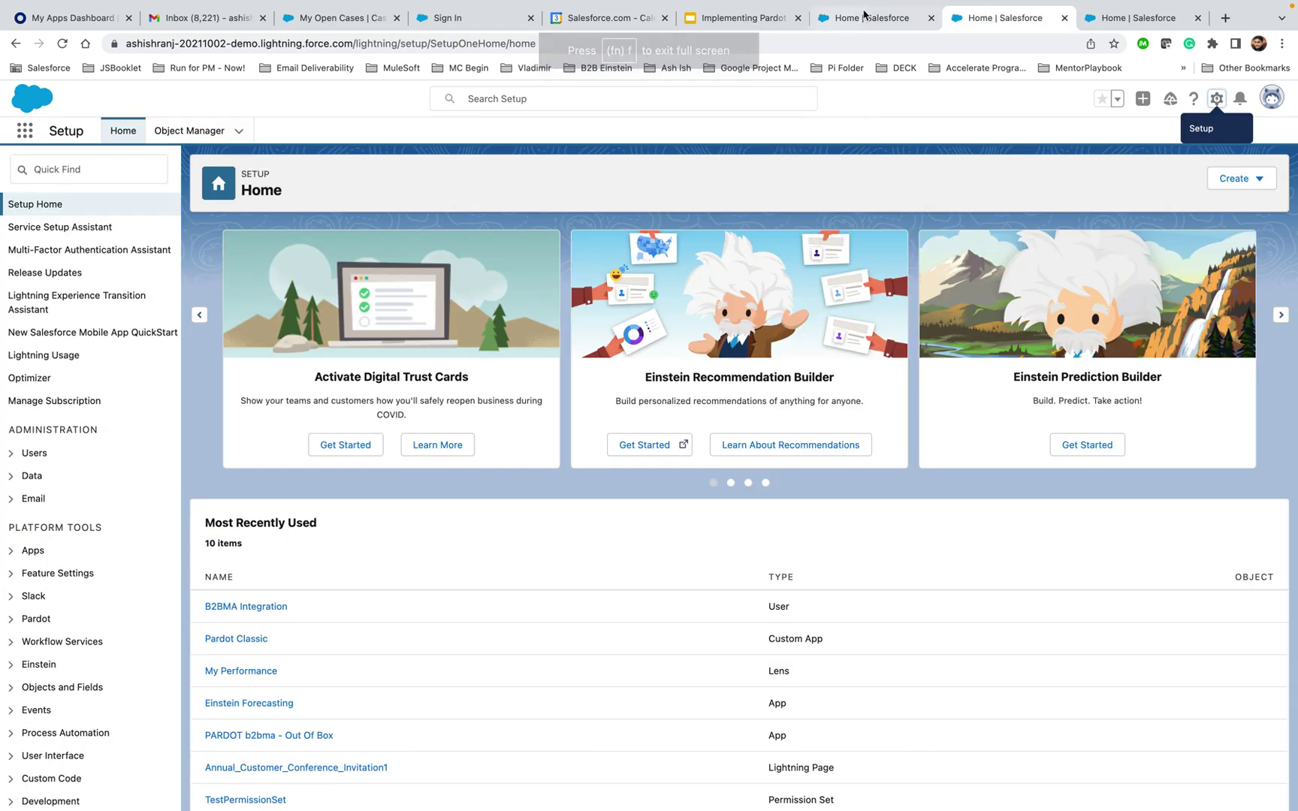
click(1216, 100)
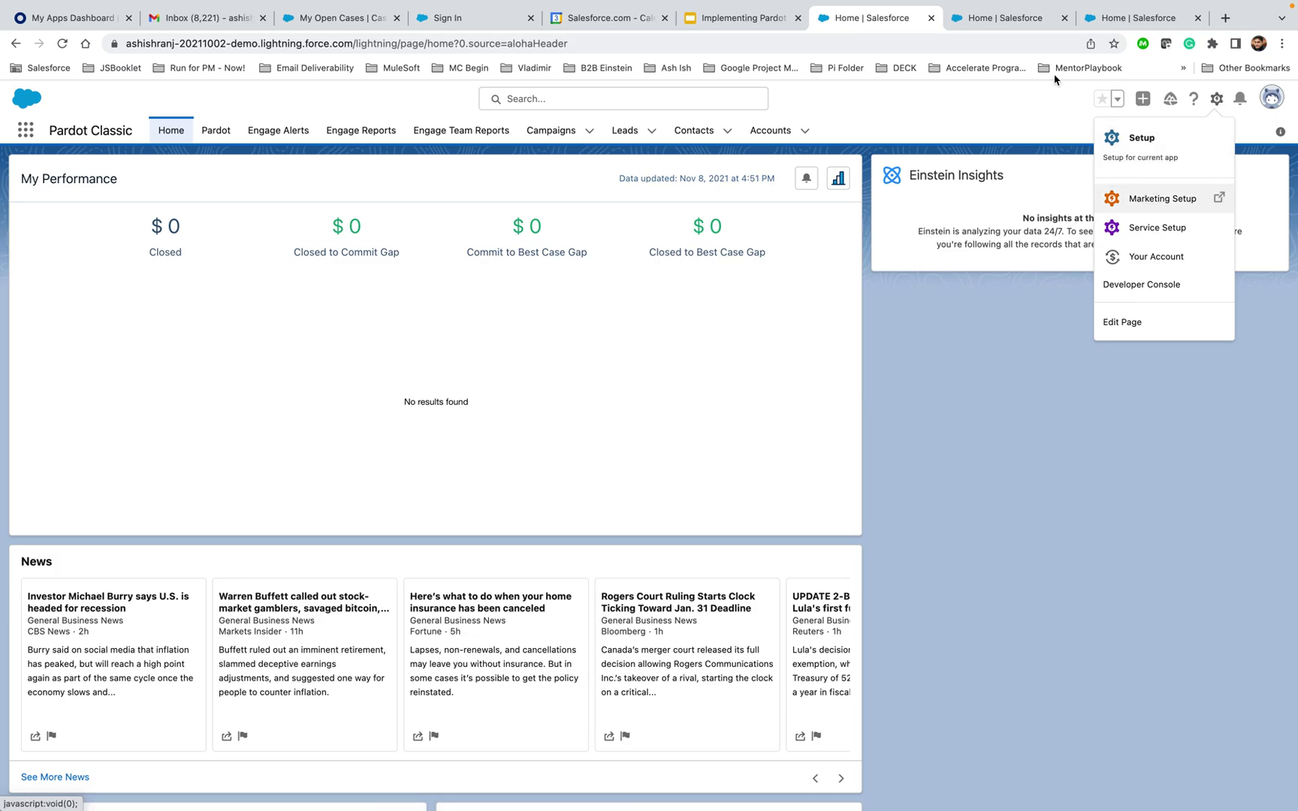
click(1007, 17)
click(139, 172)
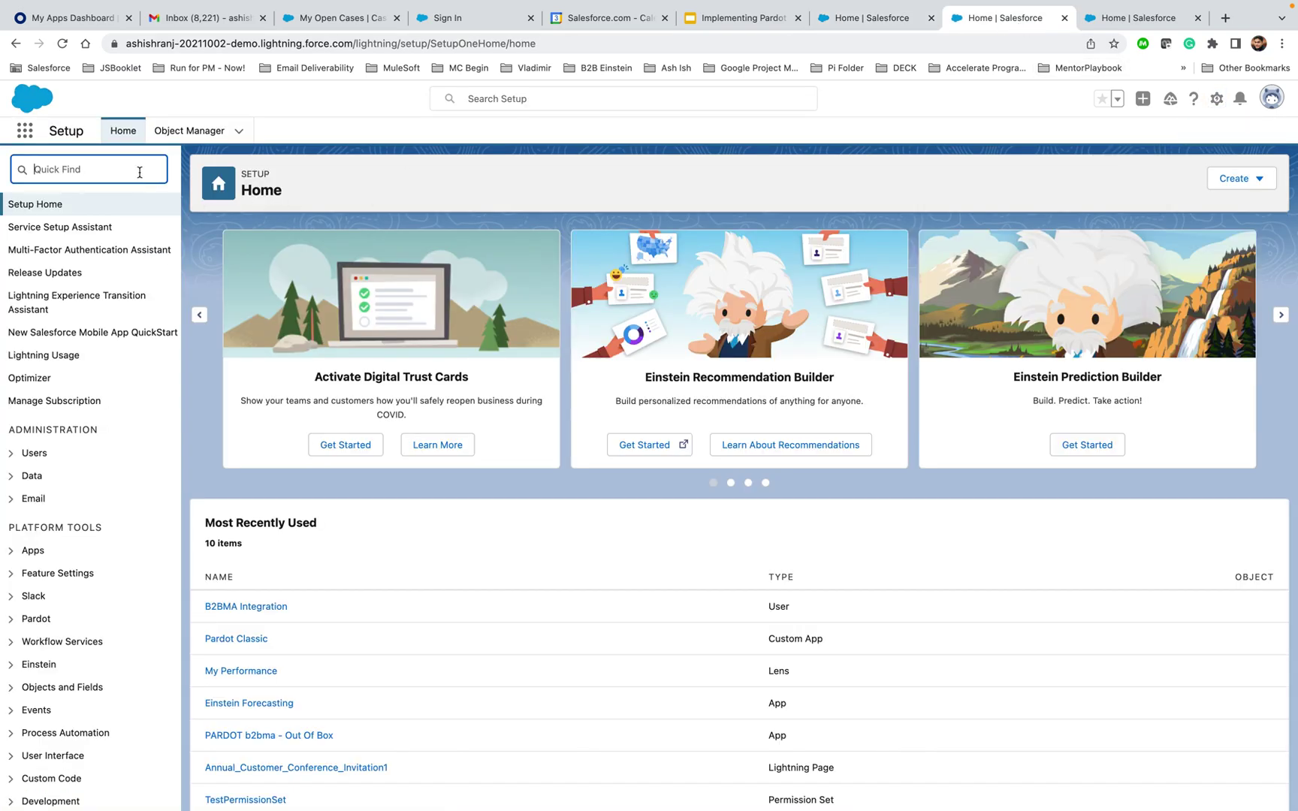
- Return to the Google Slides deck and reread the Manage Connected Apps and b2bma_canvas instructions in full screen
click(737, 19)
click(1115, 105)
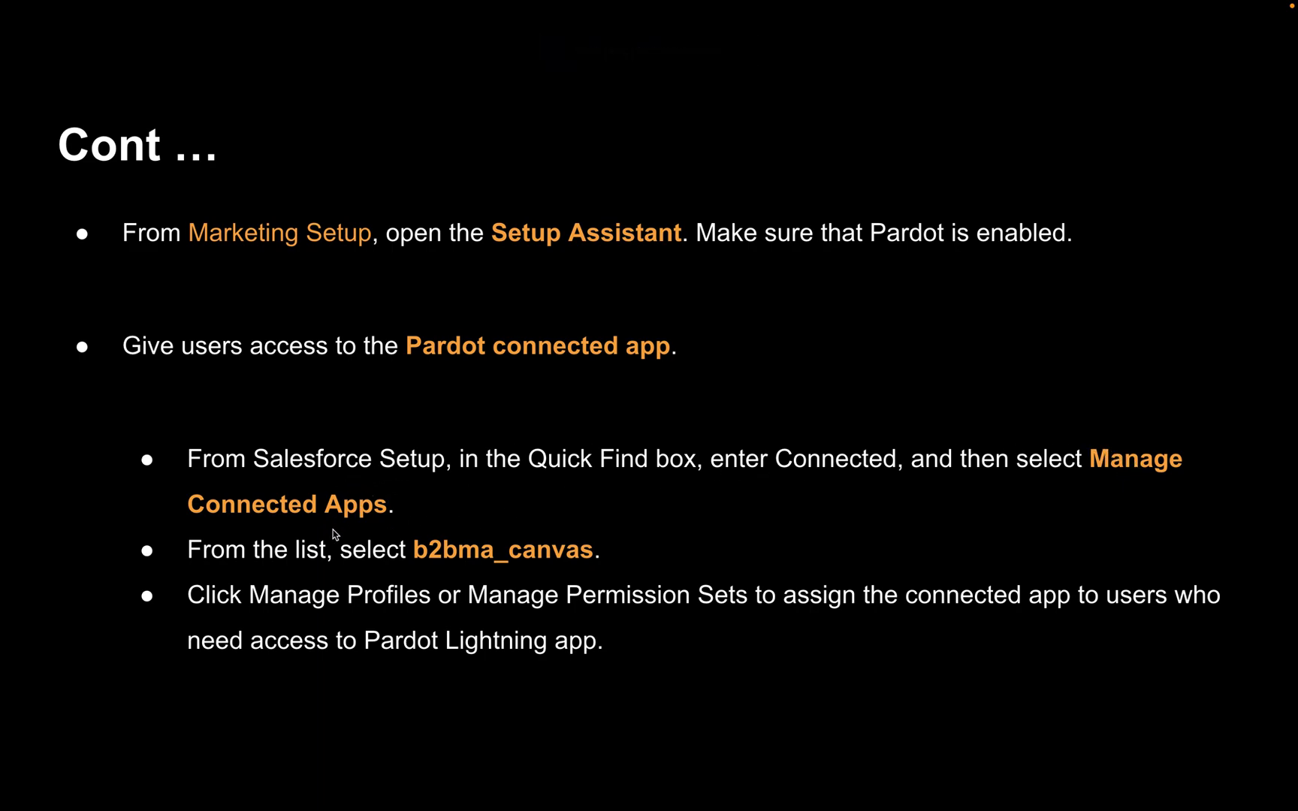
key(Escape)
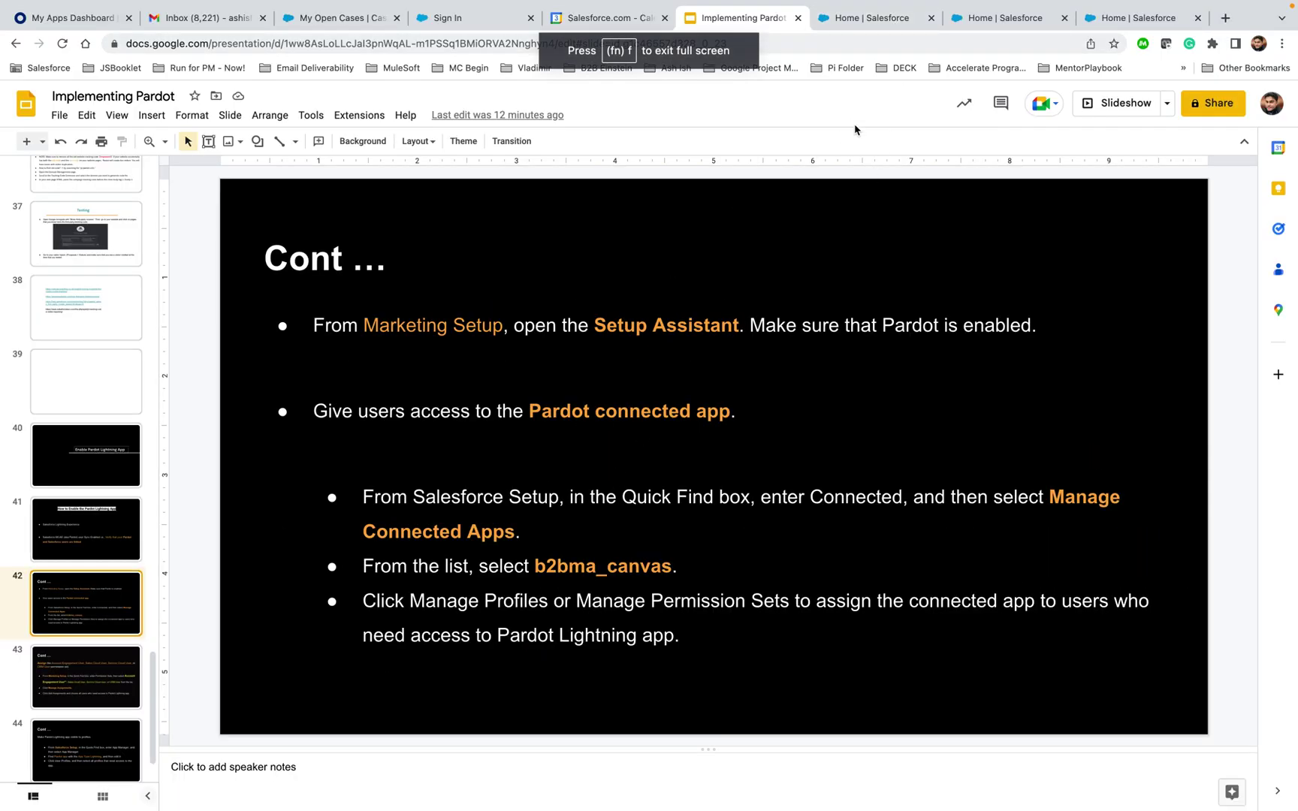
- Switch to Salesforce Setup, search for "App man", and open the App Manager
click(871, 17)
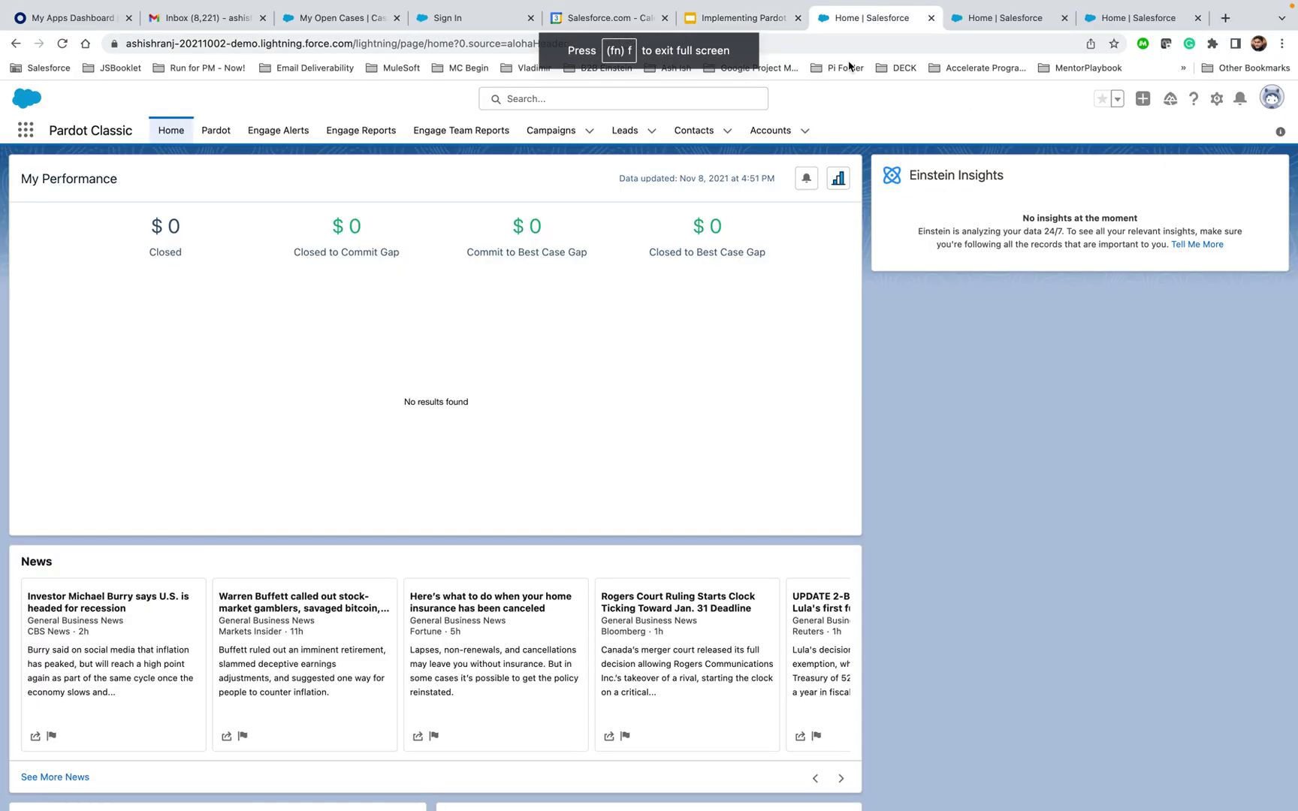
click(992, 18)
text(A)
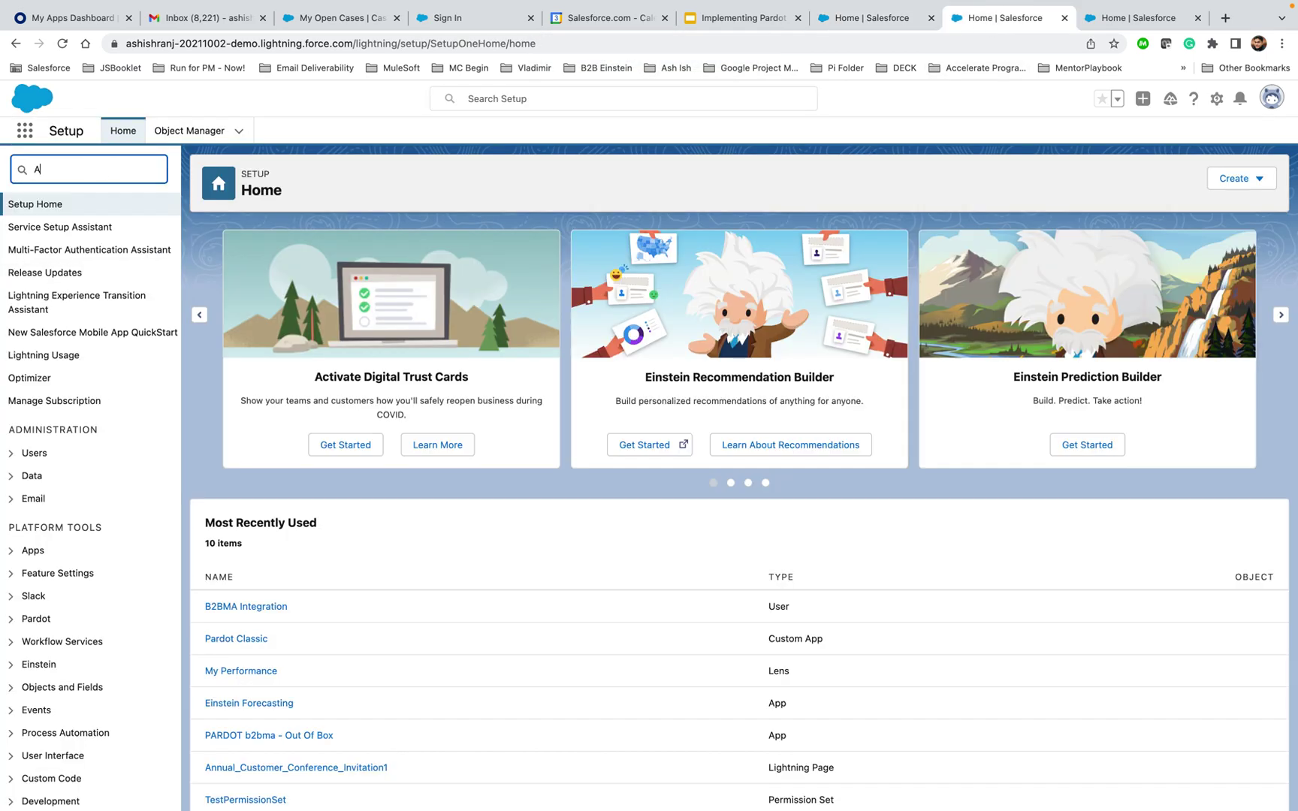
text(pp man)
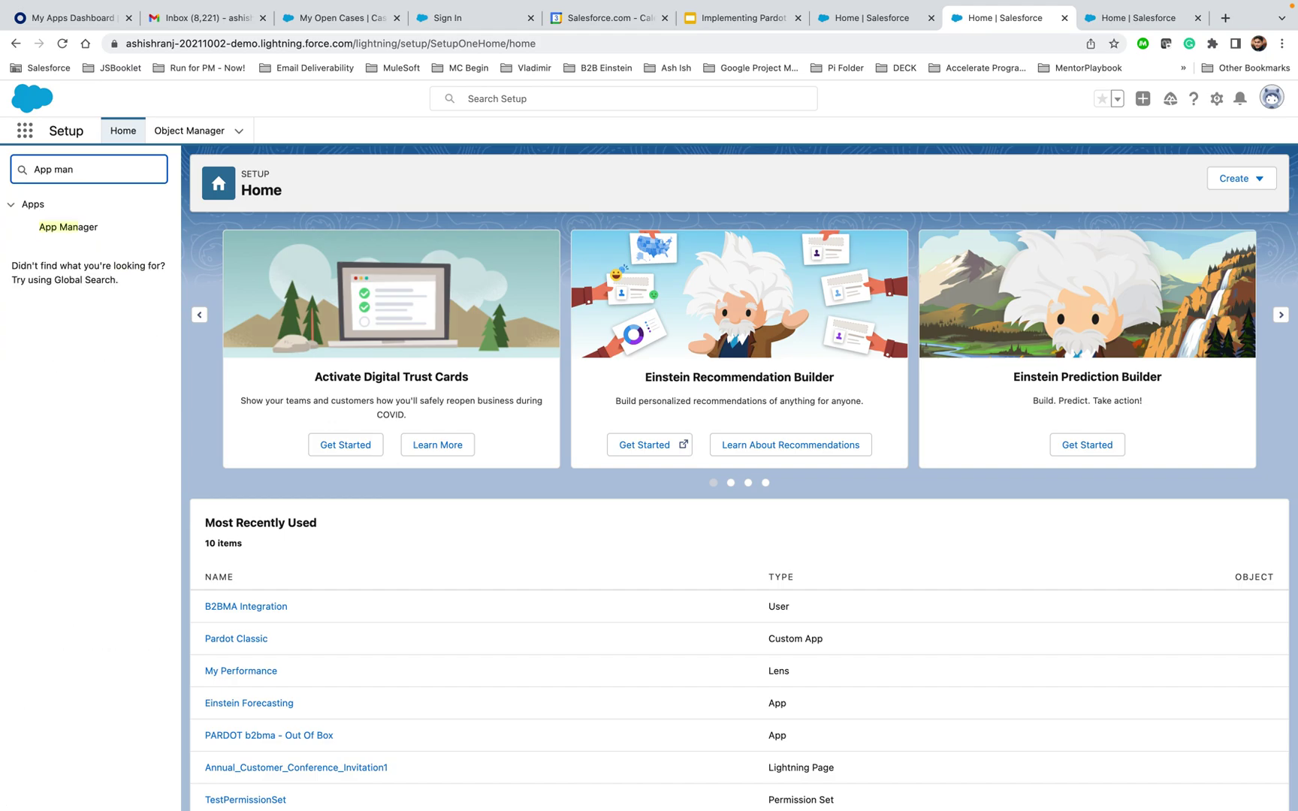
click(71, 227)
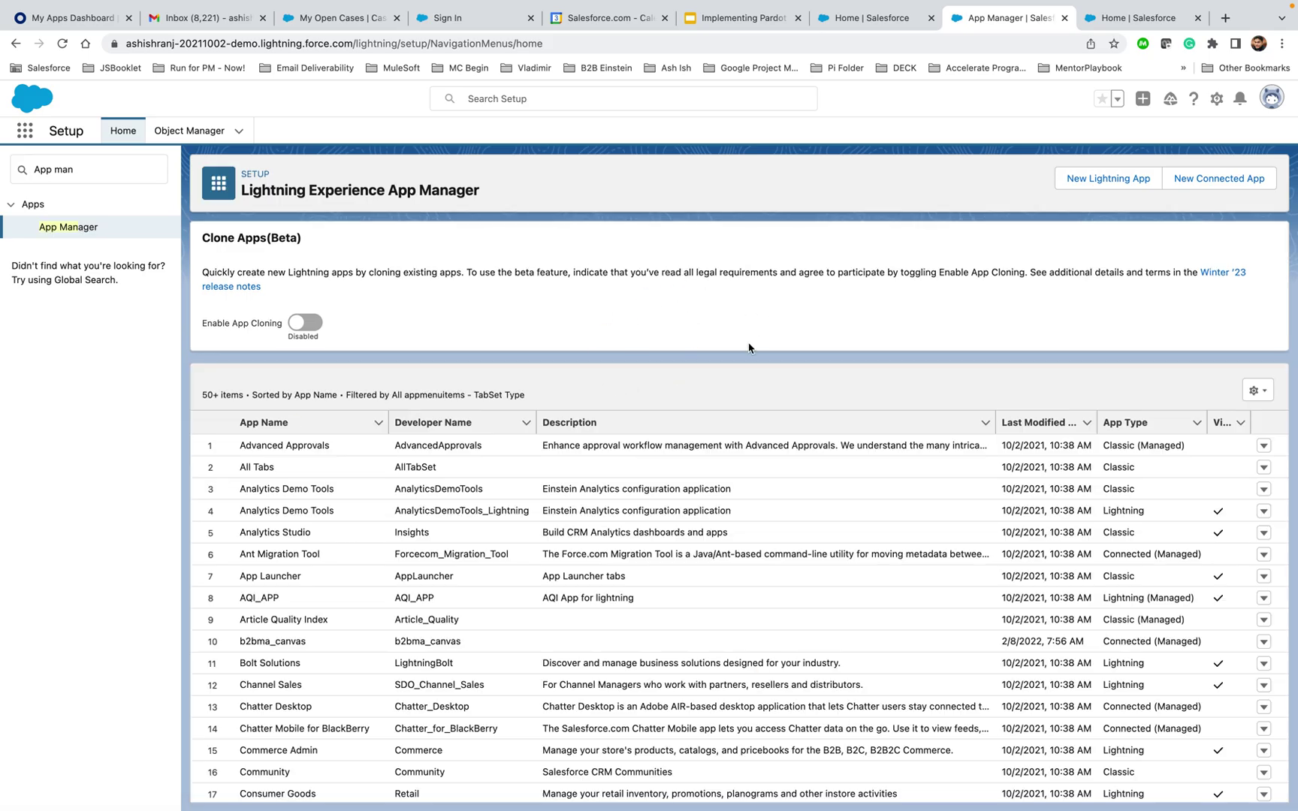
- Find the b2bma_canvas connected app in the app list and open its management page
scroll(759, 330, down, 4)
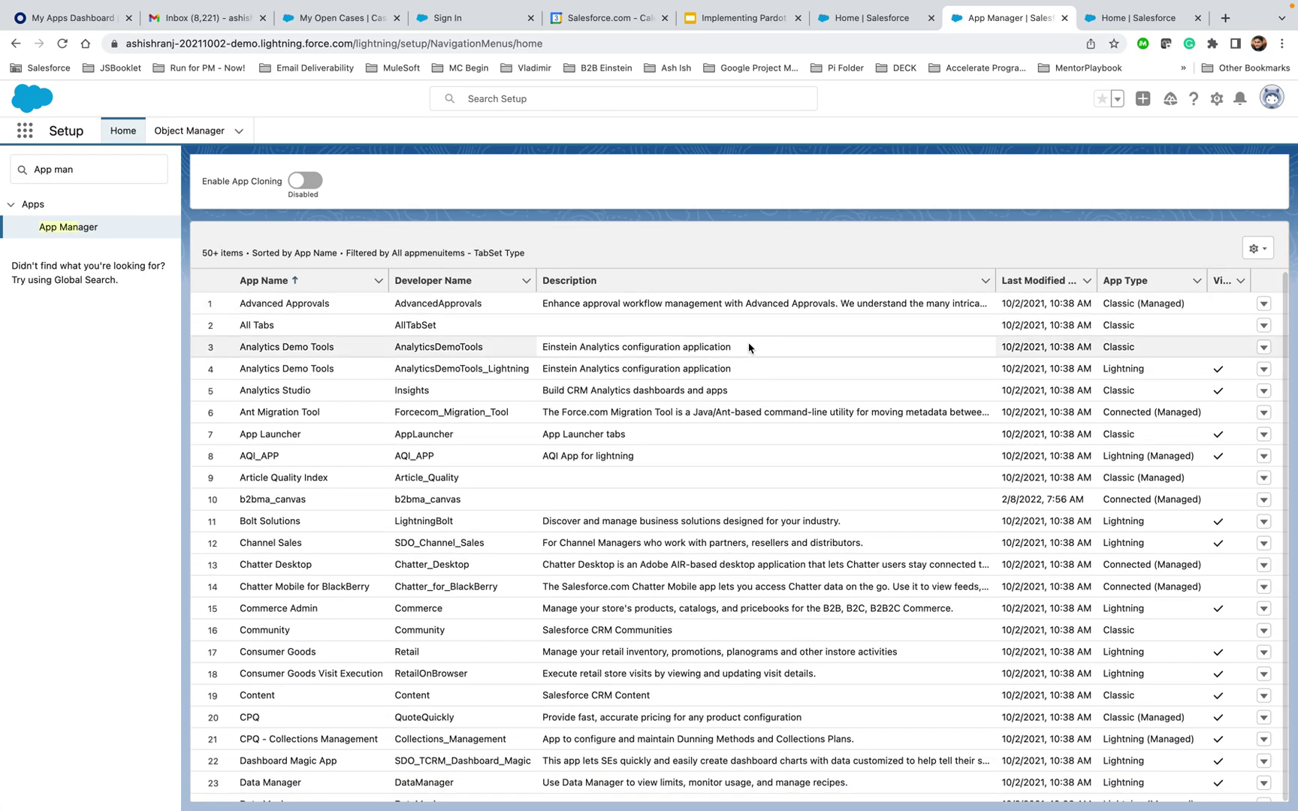
scroll(417, 465, down, 1)
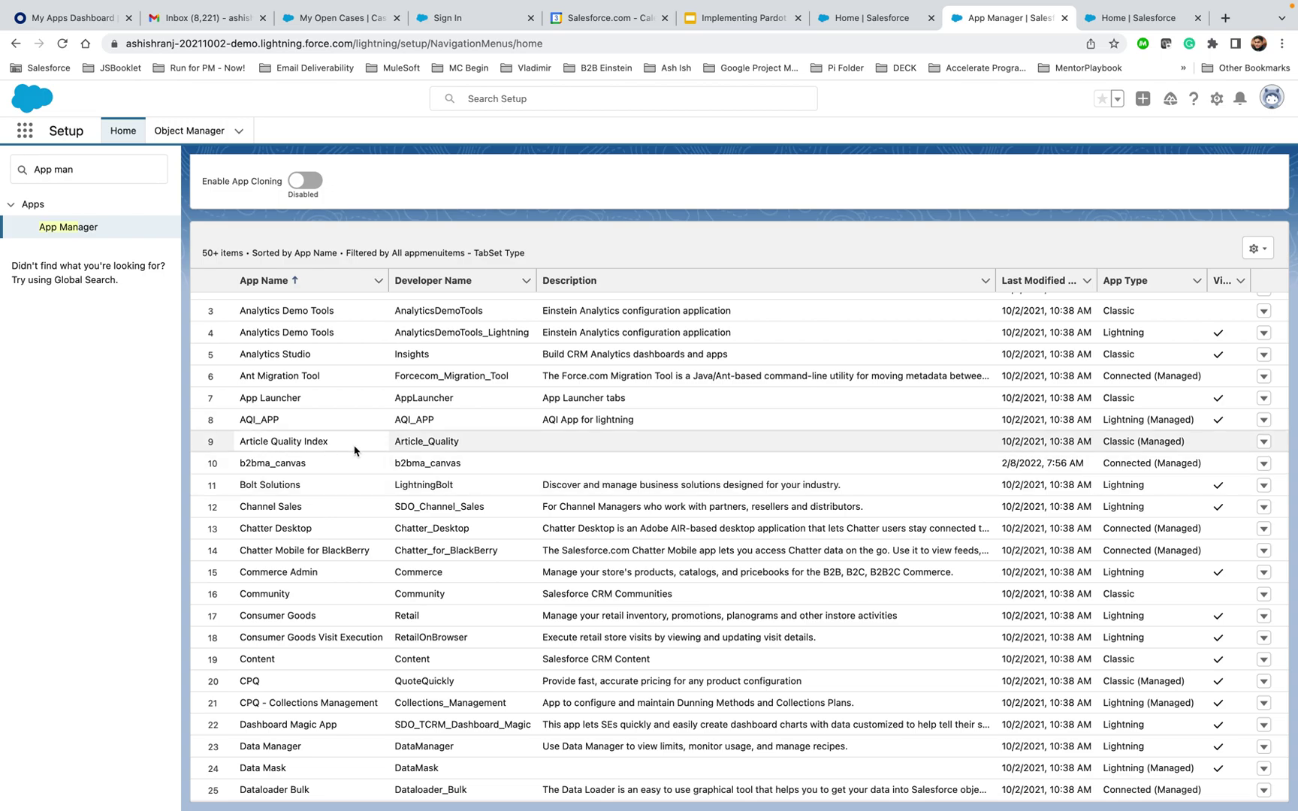
click(1264, 465)
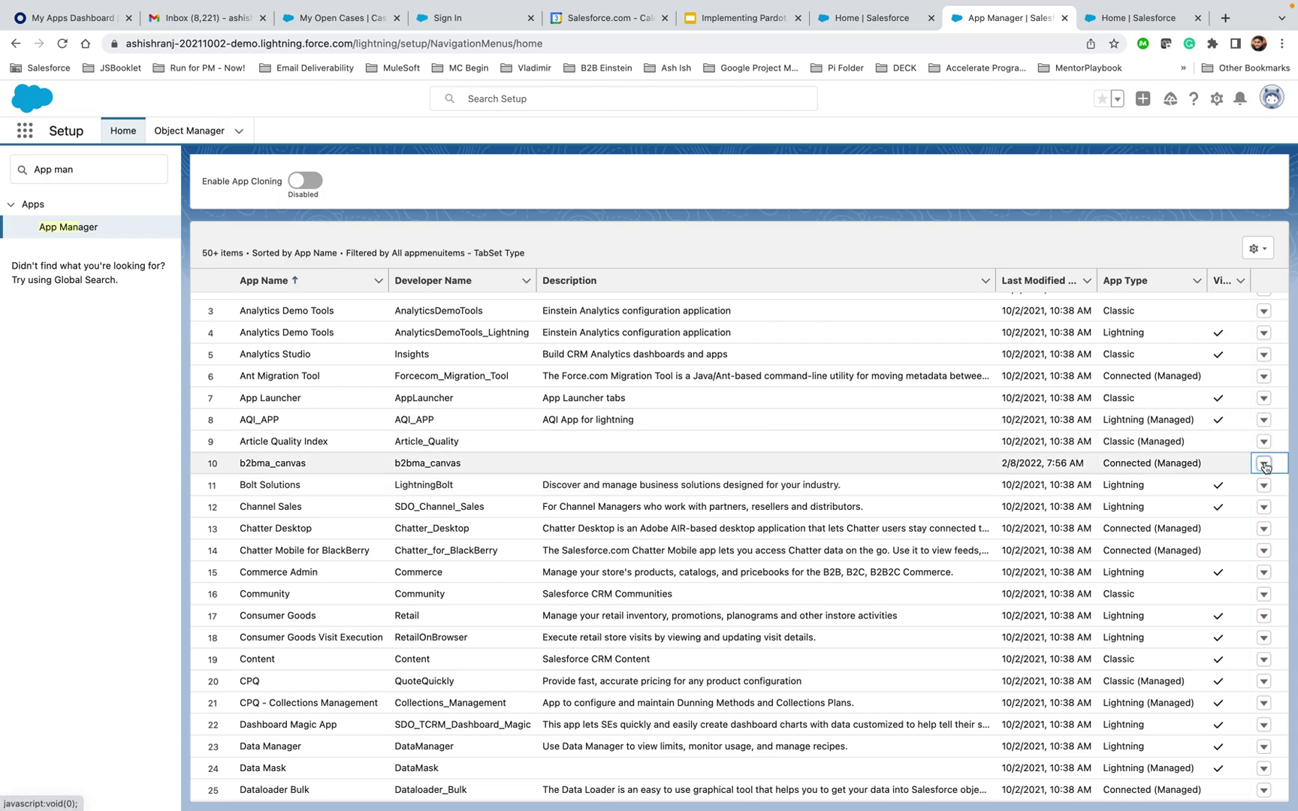
click(1264, 465)
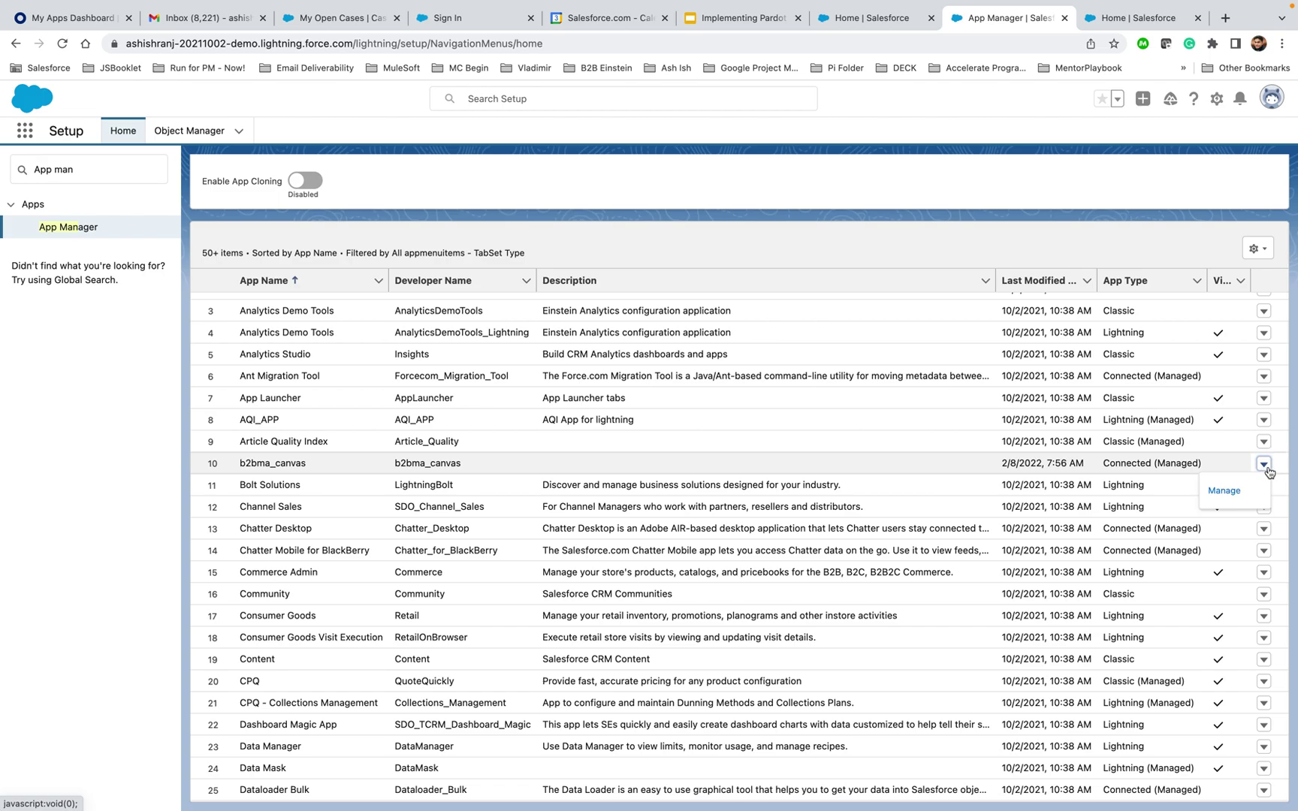
click(1226, 489)
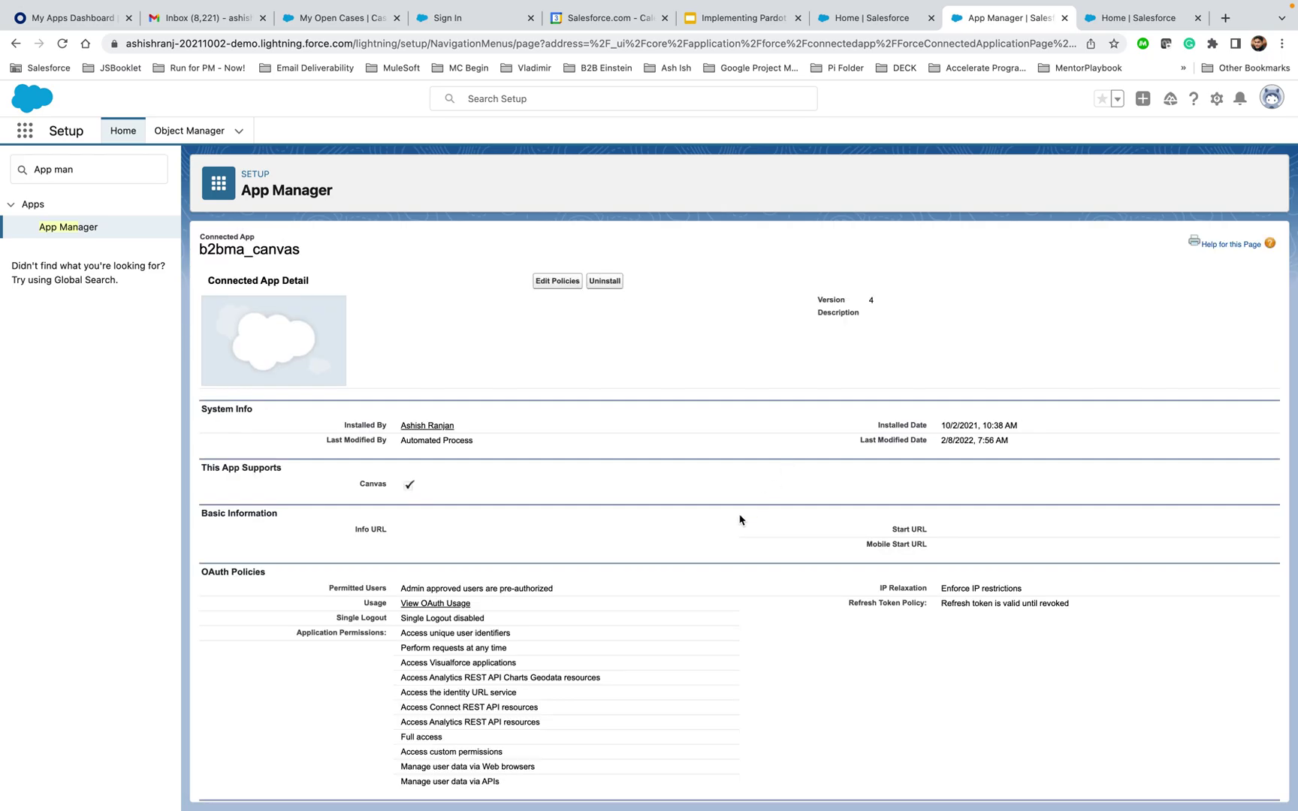
- Open the profile assignment of b2bma_canvas, review which profiles are selected, and save the assignment as it stands
scroll(739, 520, down, 10)
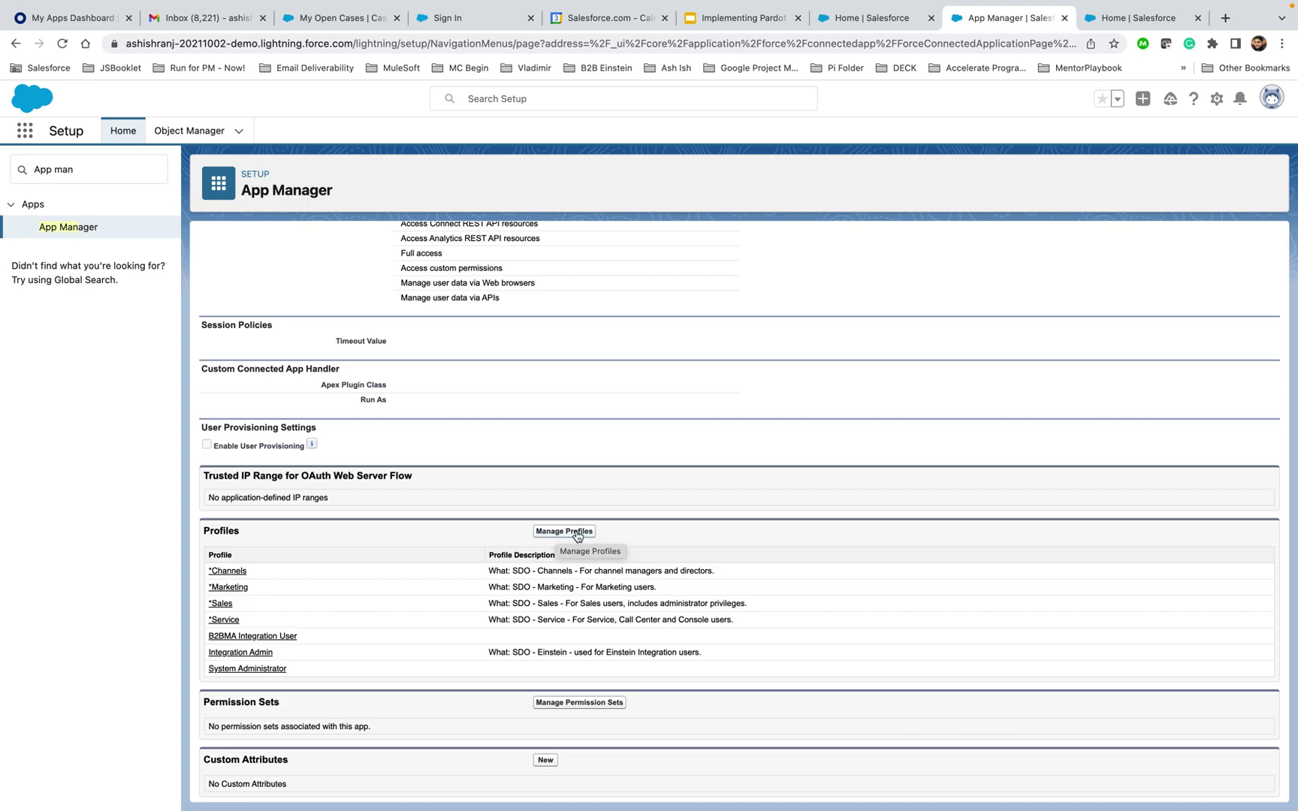
click(577, 534)
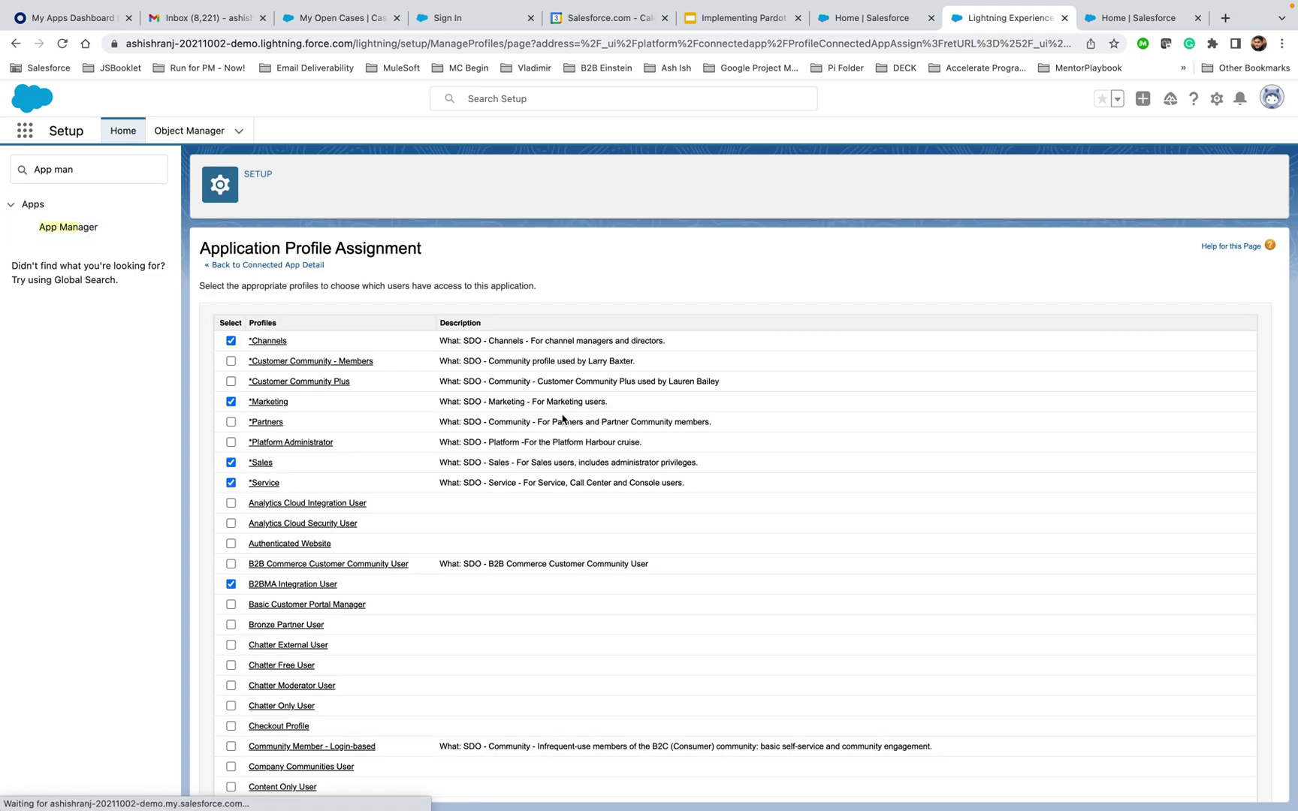
scroll(591, 526, down, 10)
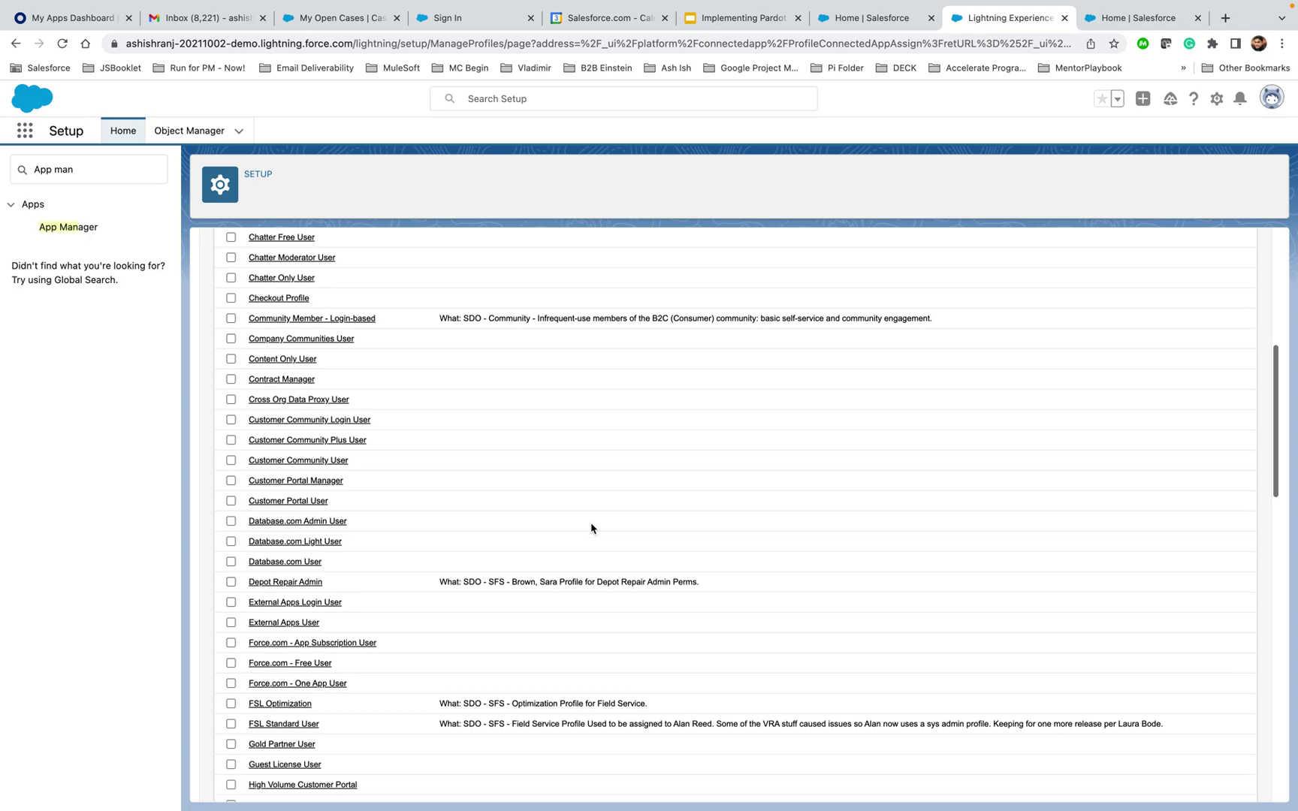
scroll(592, 528, down, 3)
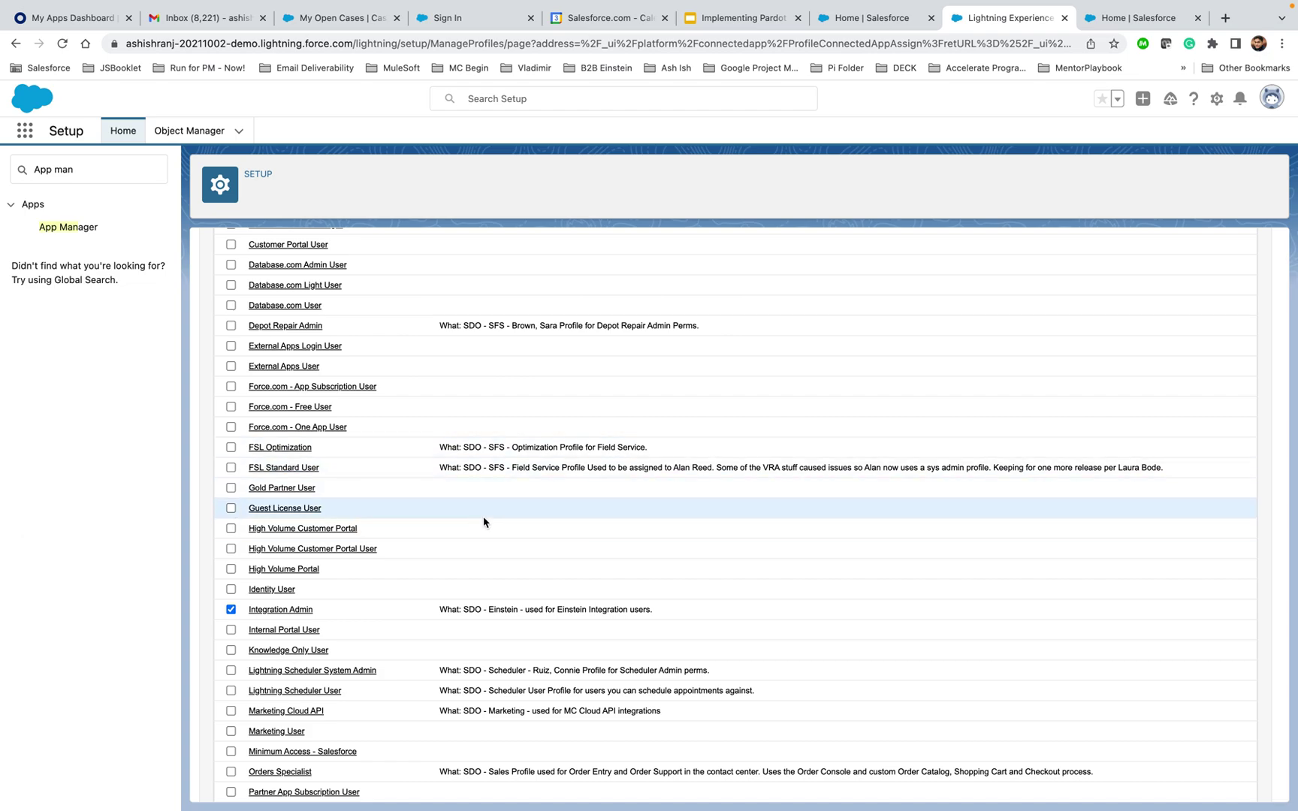
scroll(483, 518, down, 10)
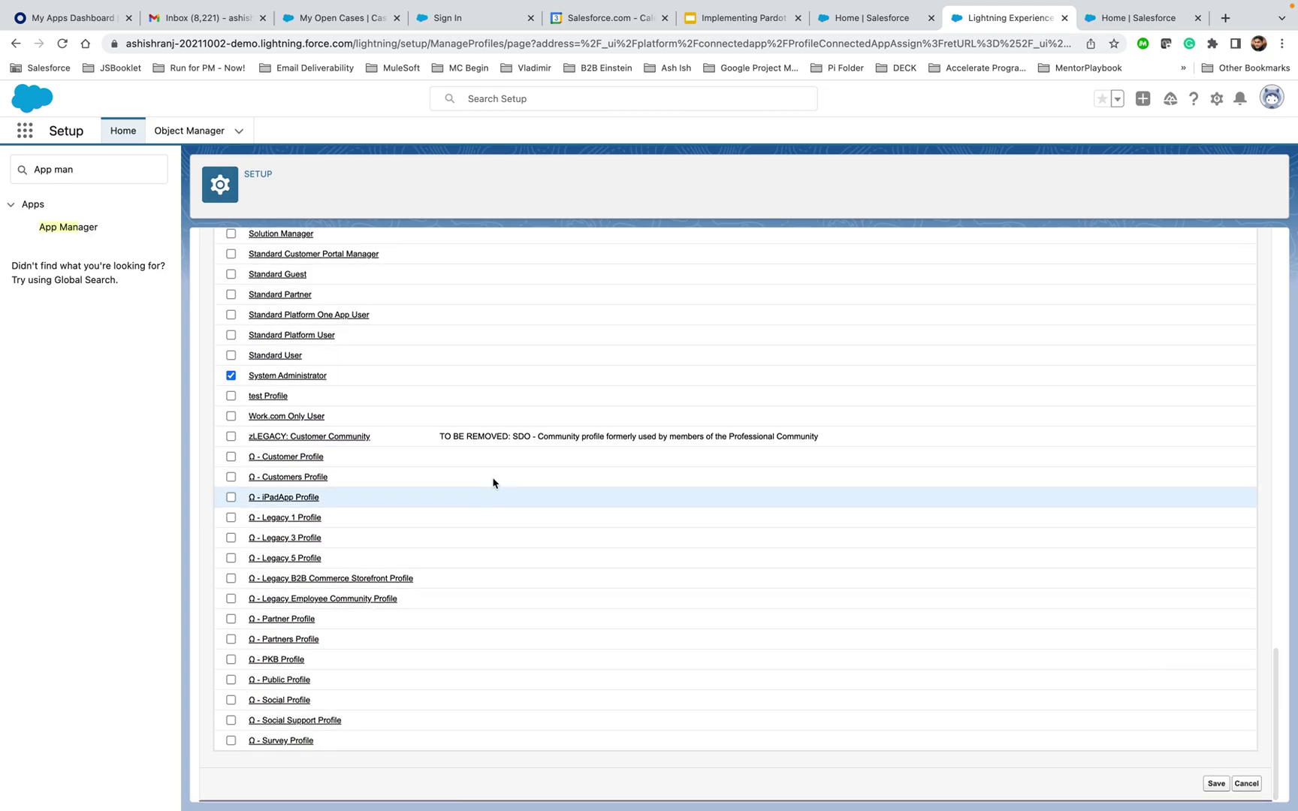
scroll(550, 414, up, 10)
scroll(551, 415, down, 10)
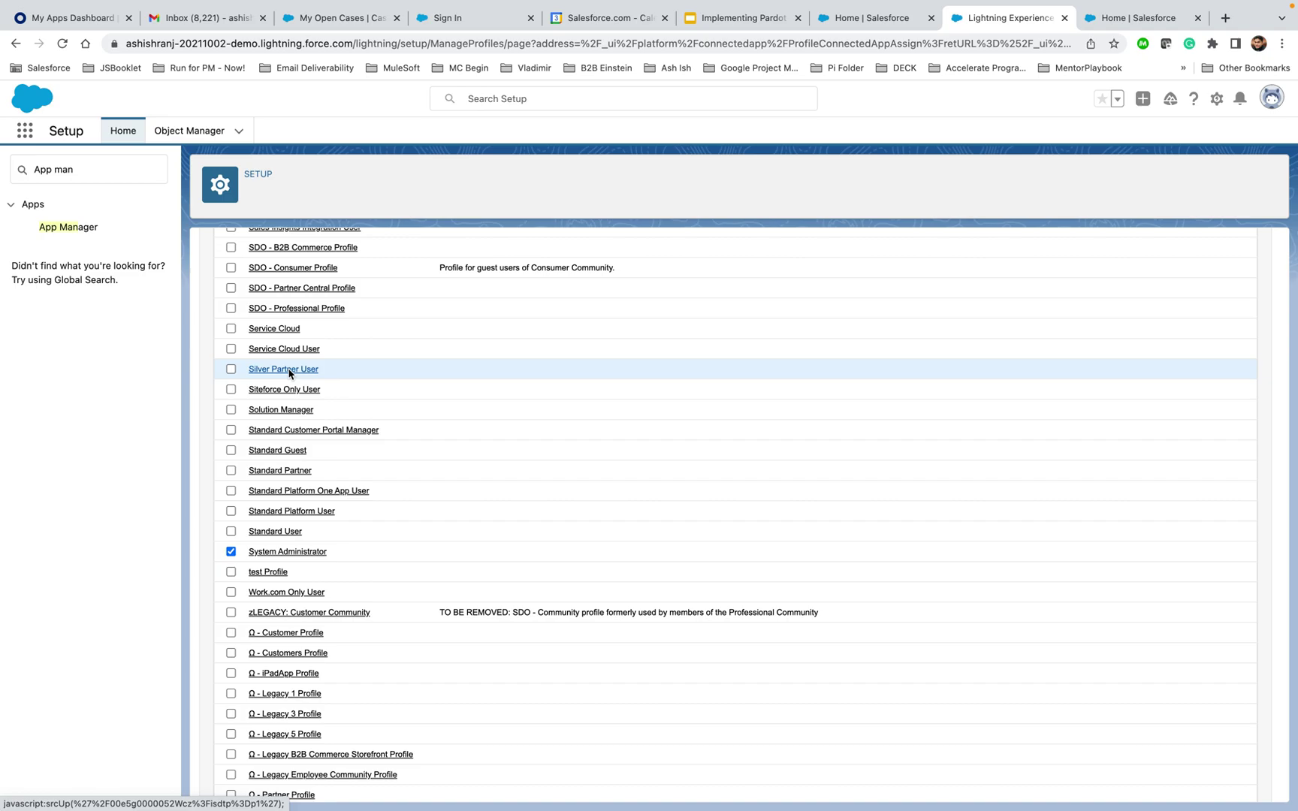
scroll(612, 438, down, 5)
click(1207, 786)
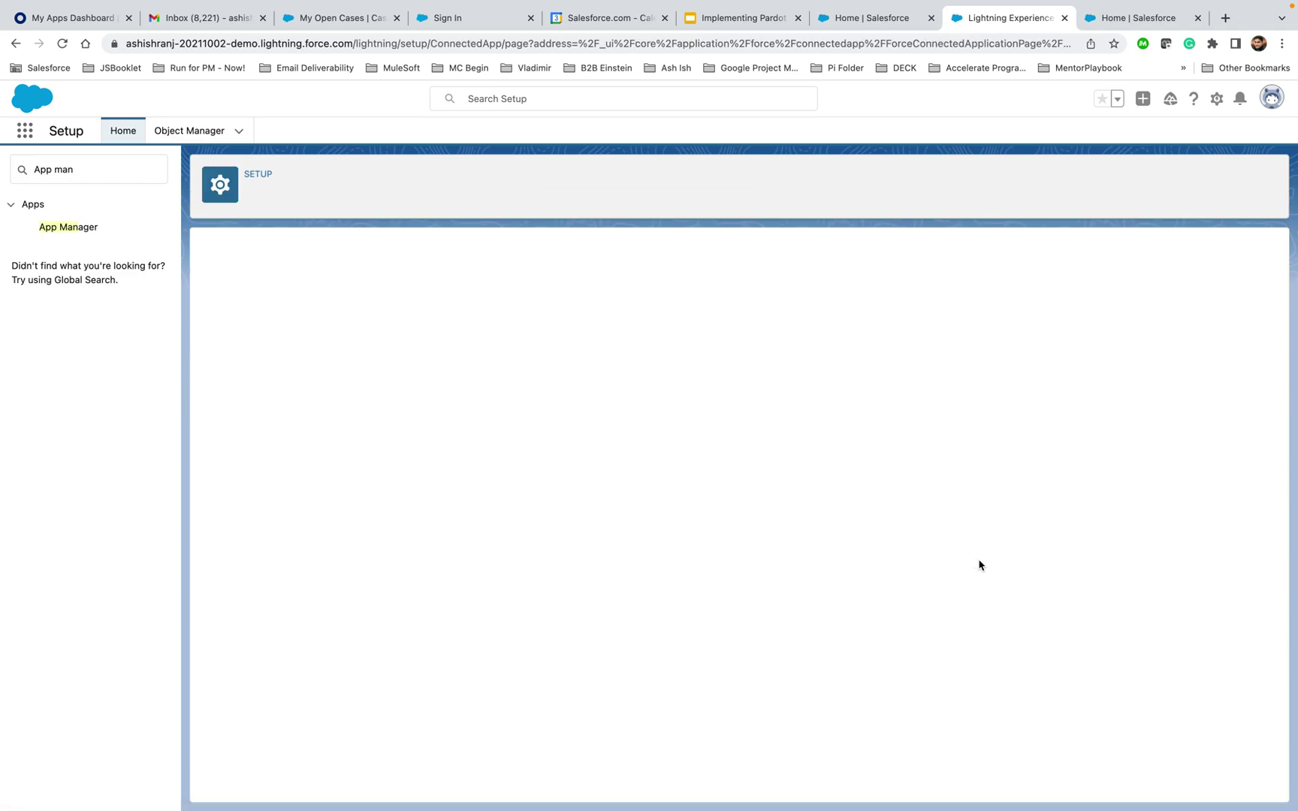
- Switch to the Implementing Pardot deck in Google Slides and resume presenting at the connected app slide
click(742, 21)
key(ctrl+super+f)
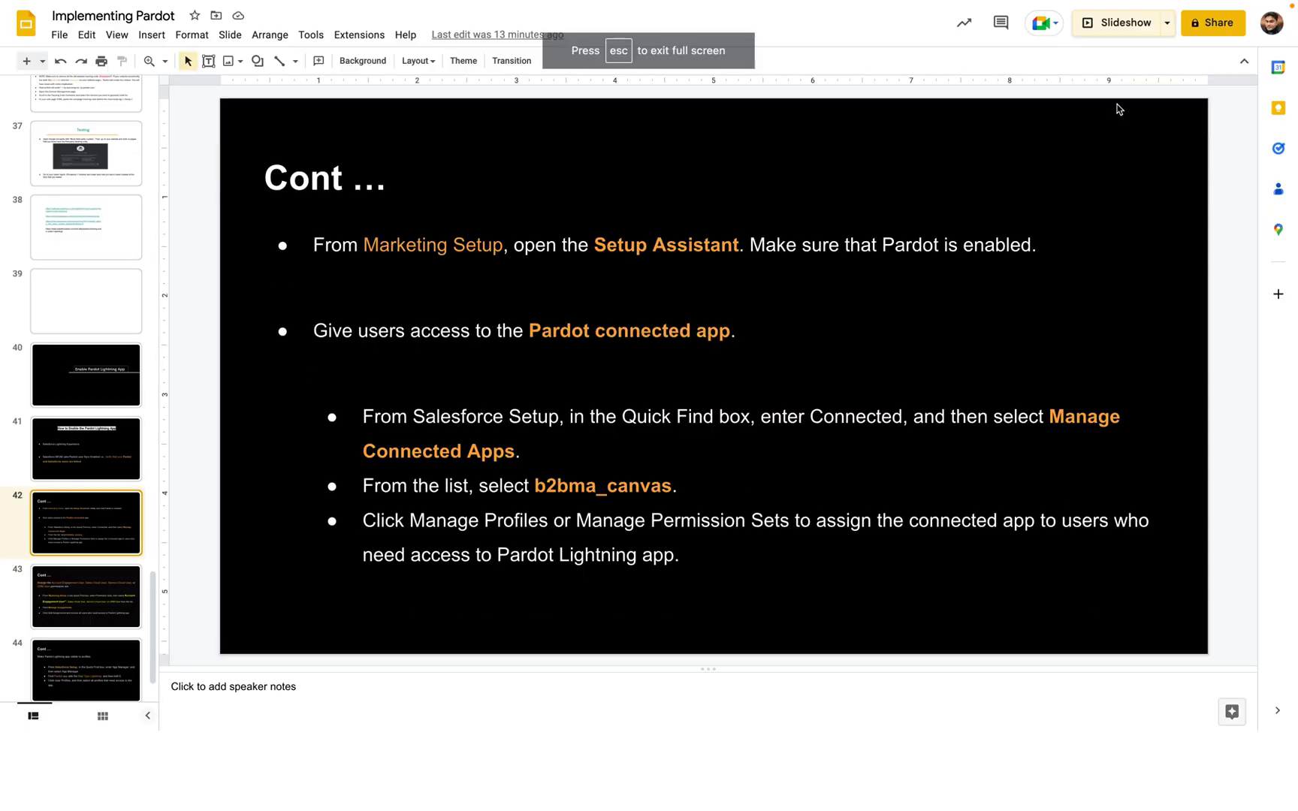
key(super+Return)
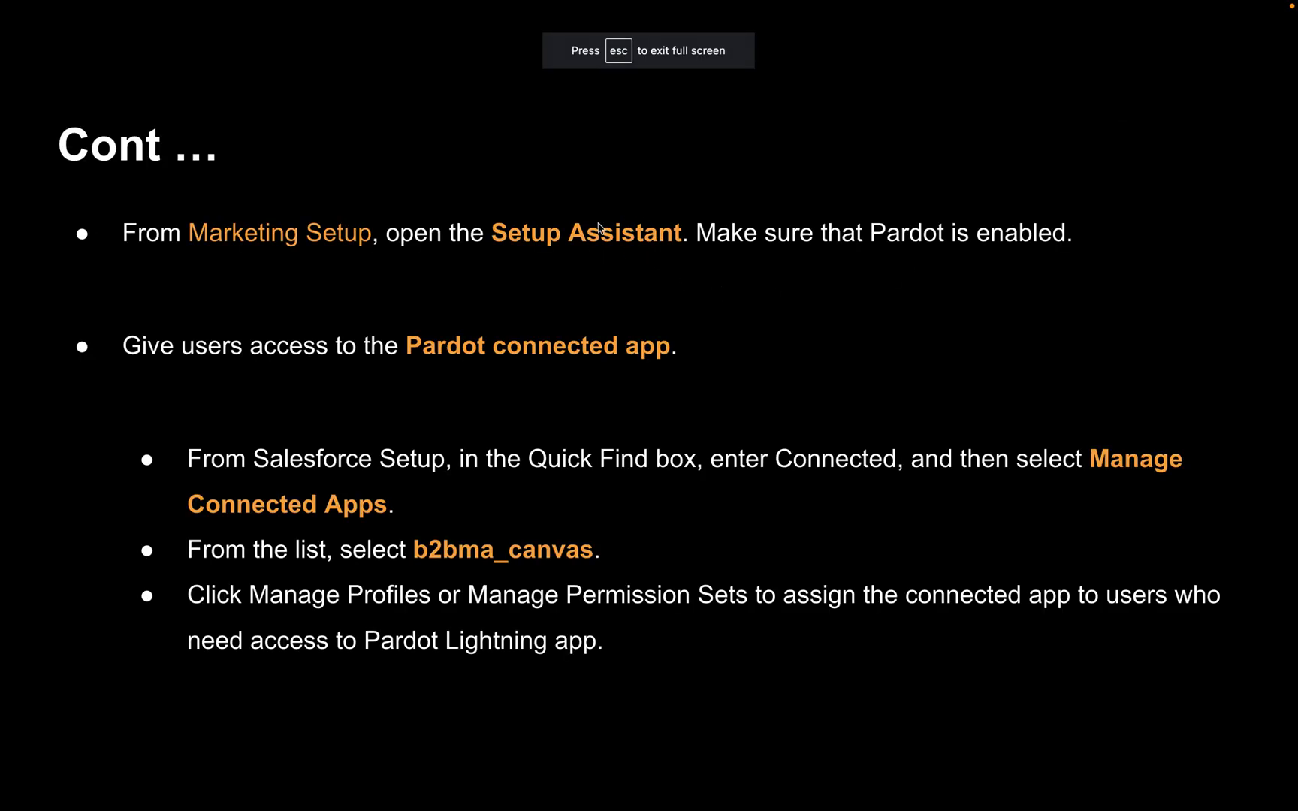
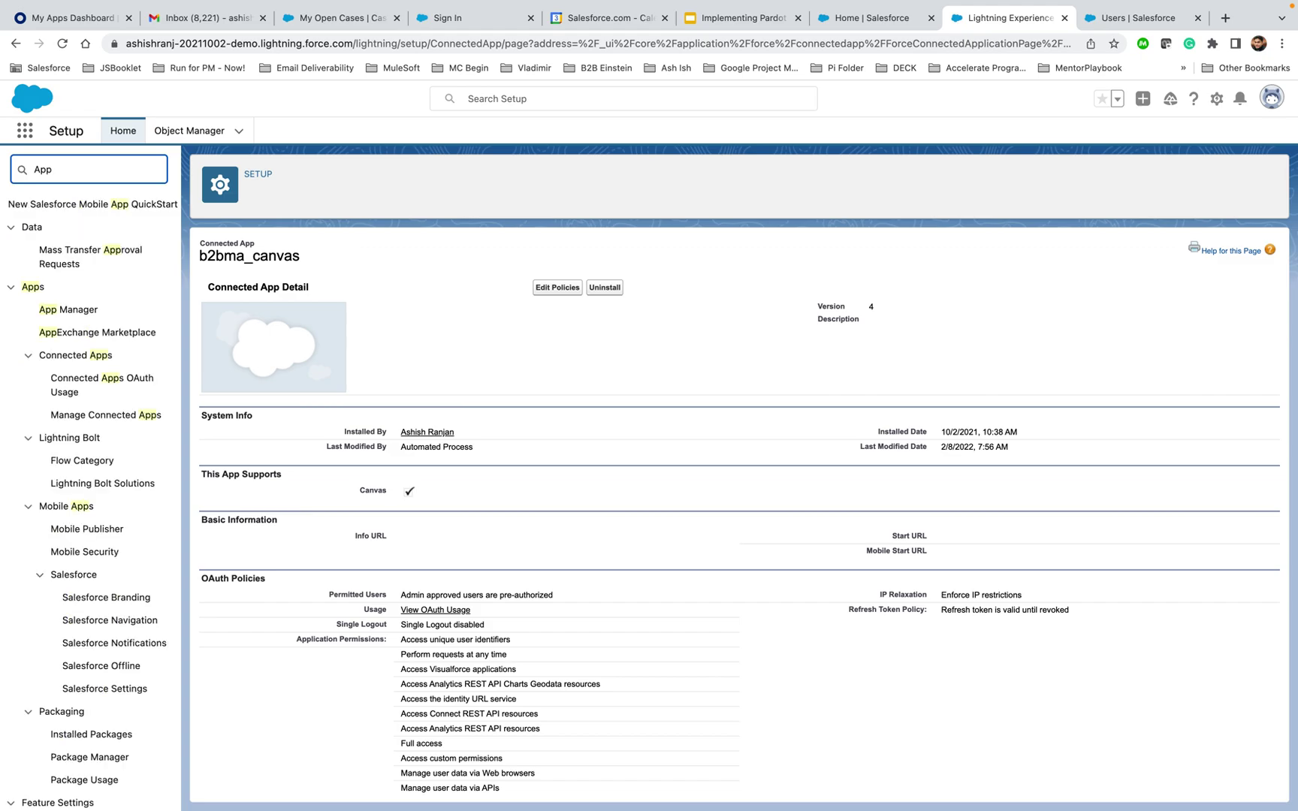
- Search Setup for "App Manager" and open the App Manager
text(Manager)
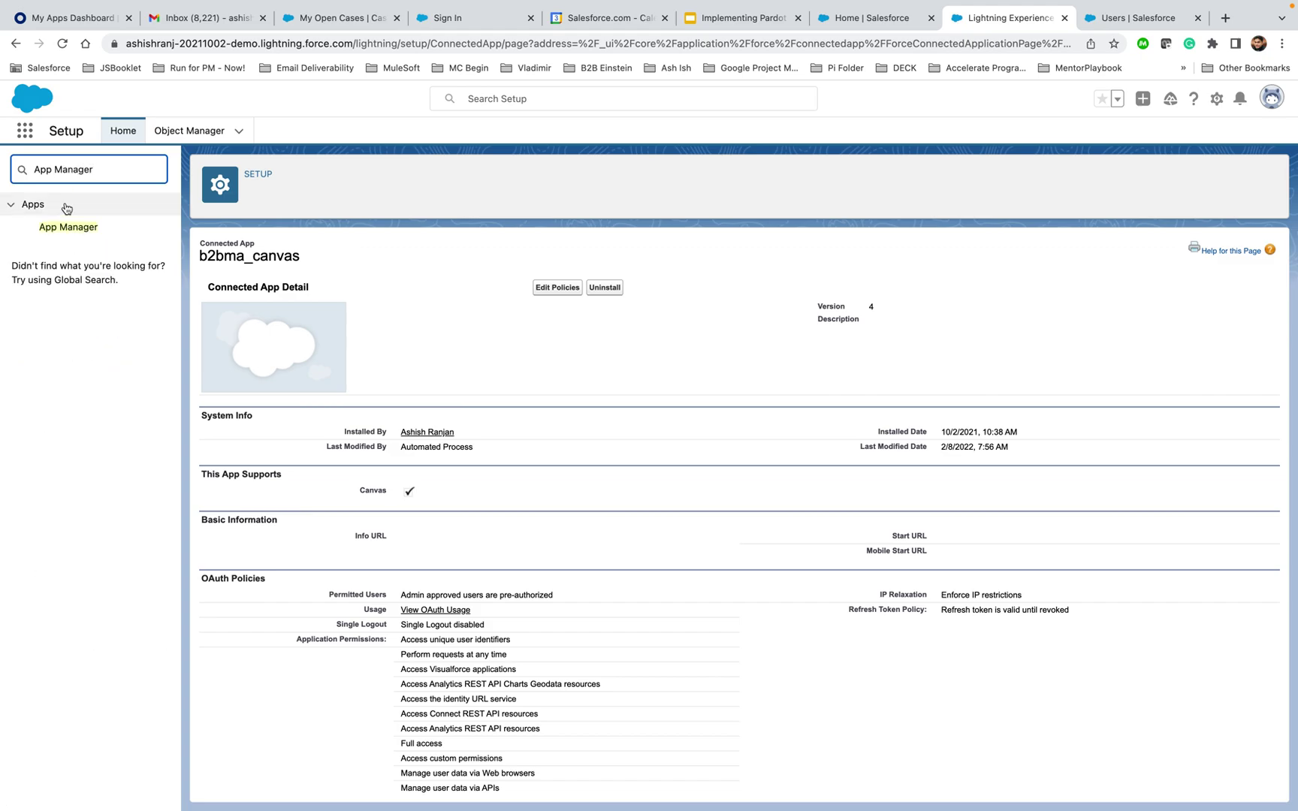
click(67, 227)
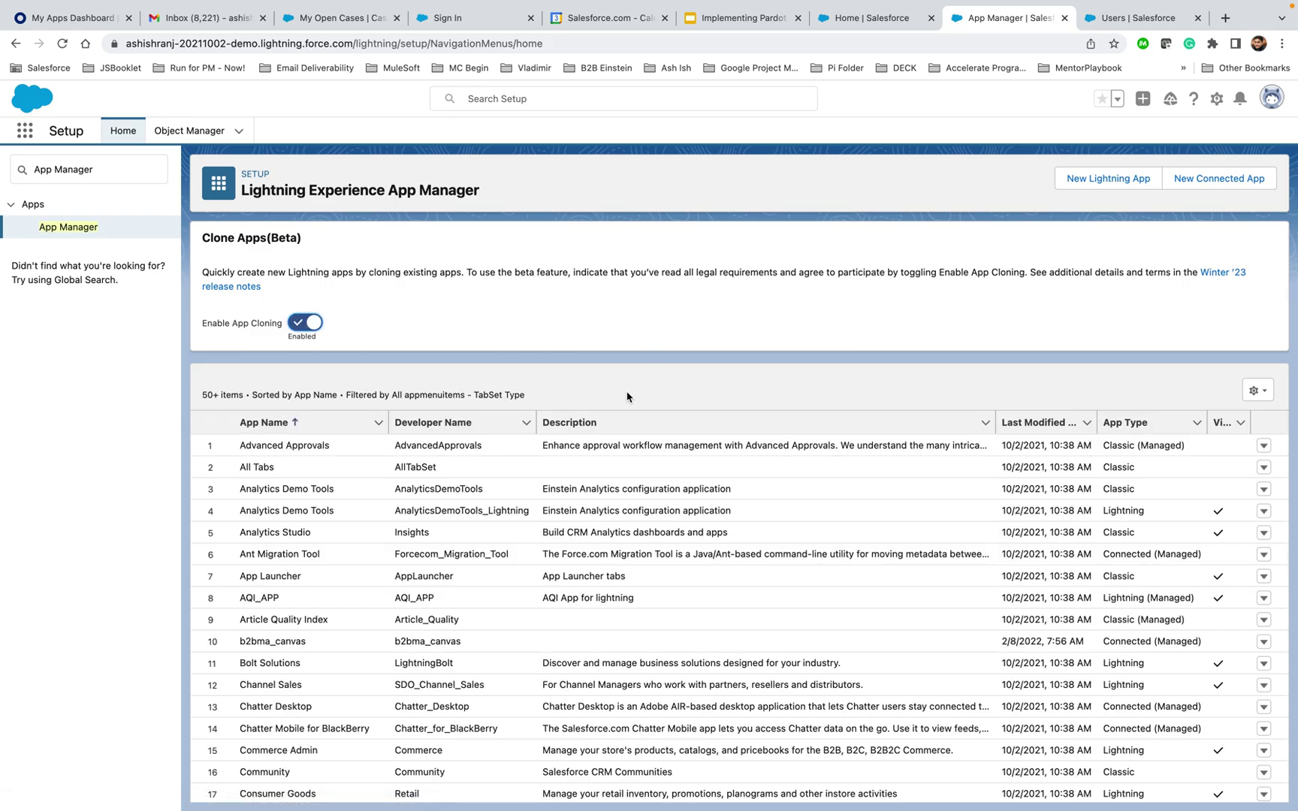
scroll(627, 397, down, 5)
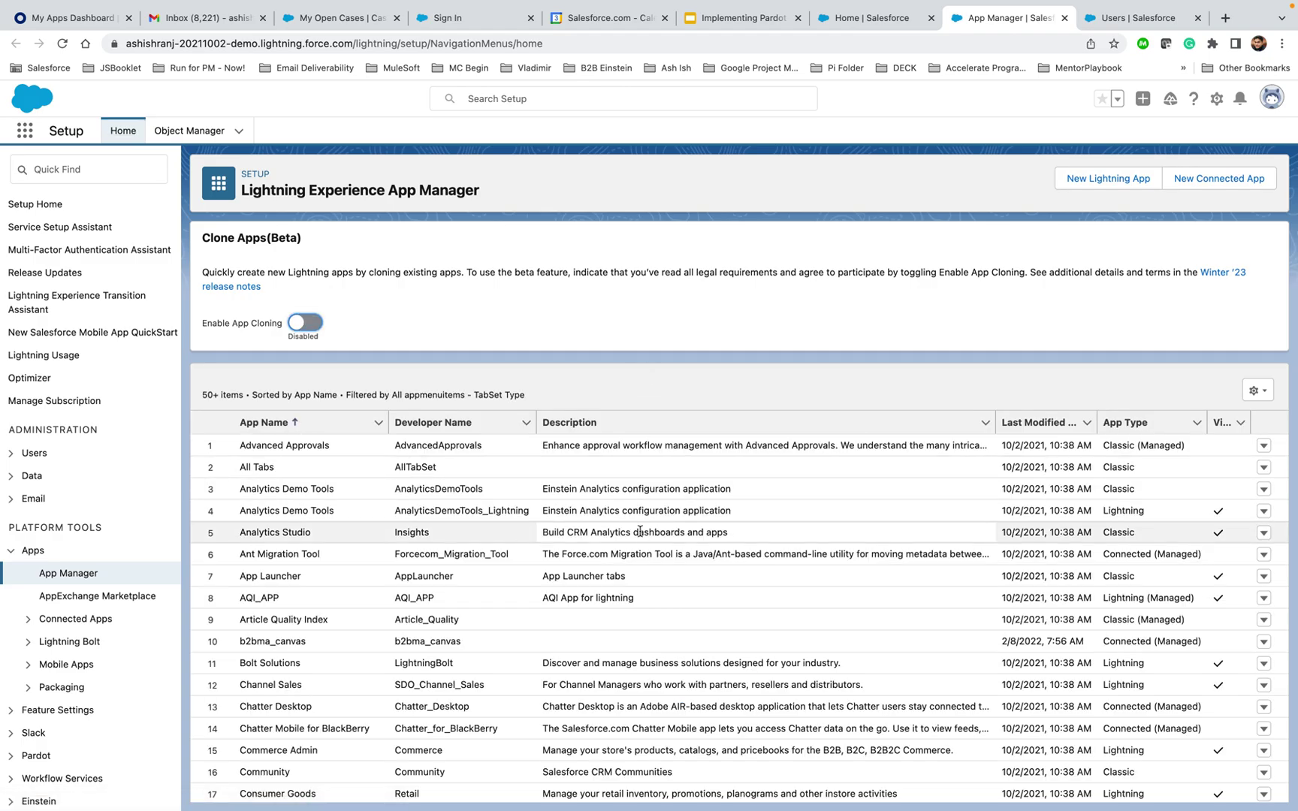
- Find the Pardot app of type Lightning in the app list and open it for editing
scroll(640, 531, down, 10)
scroll(640, 531, down, 5)
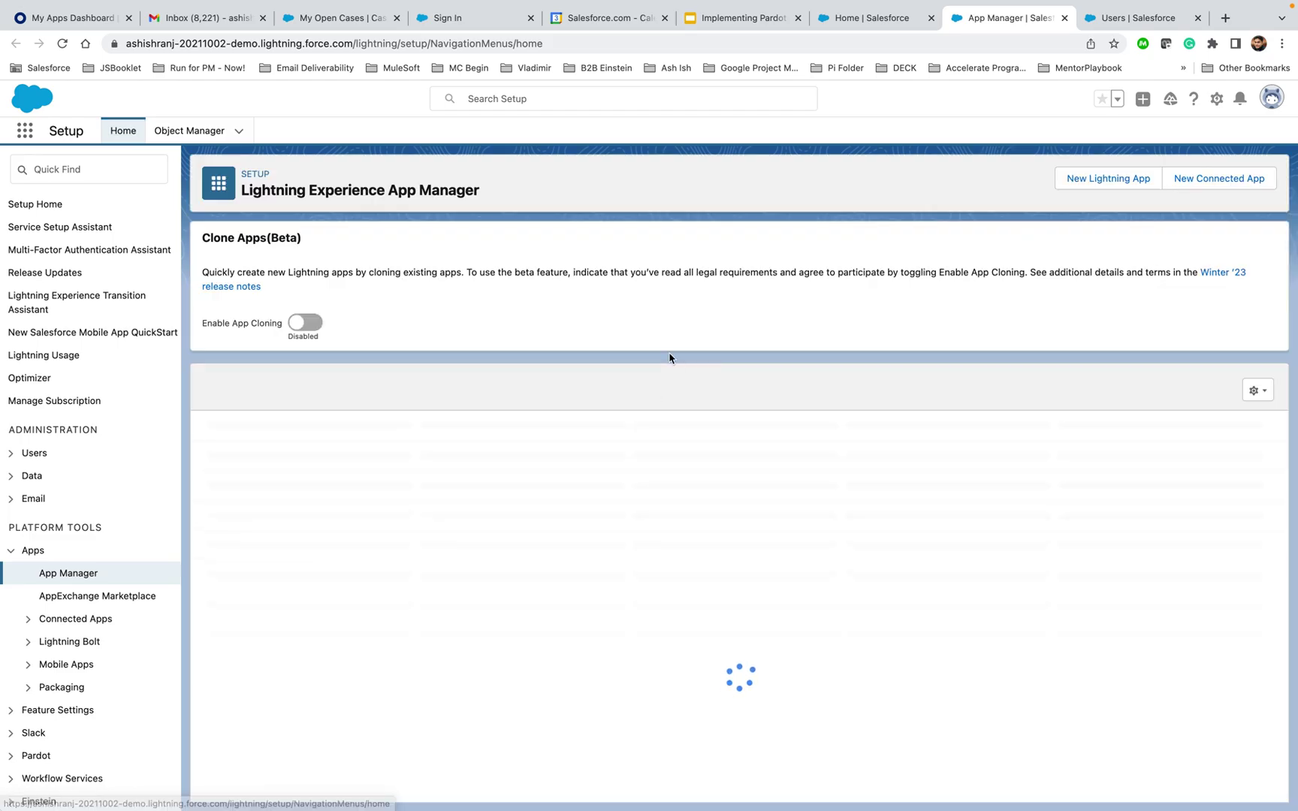
scroll(718, 373, down, 2)
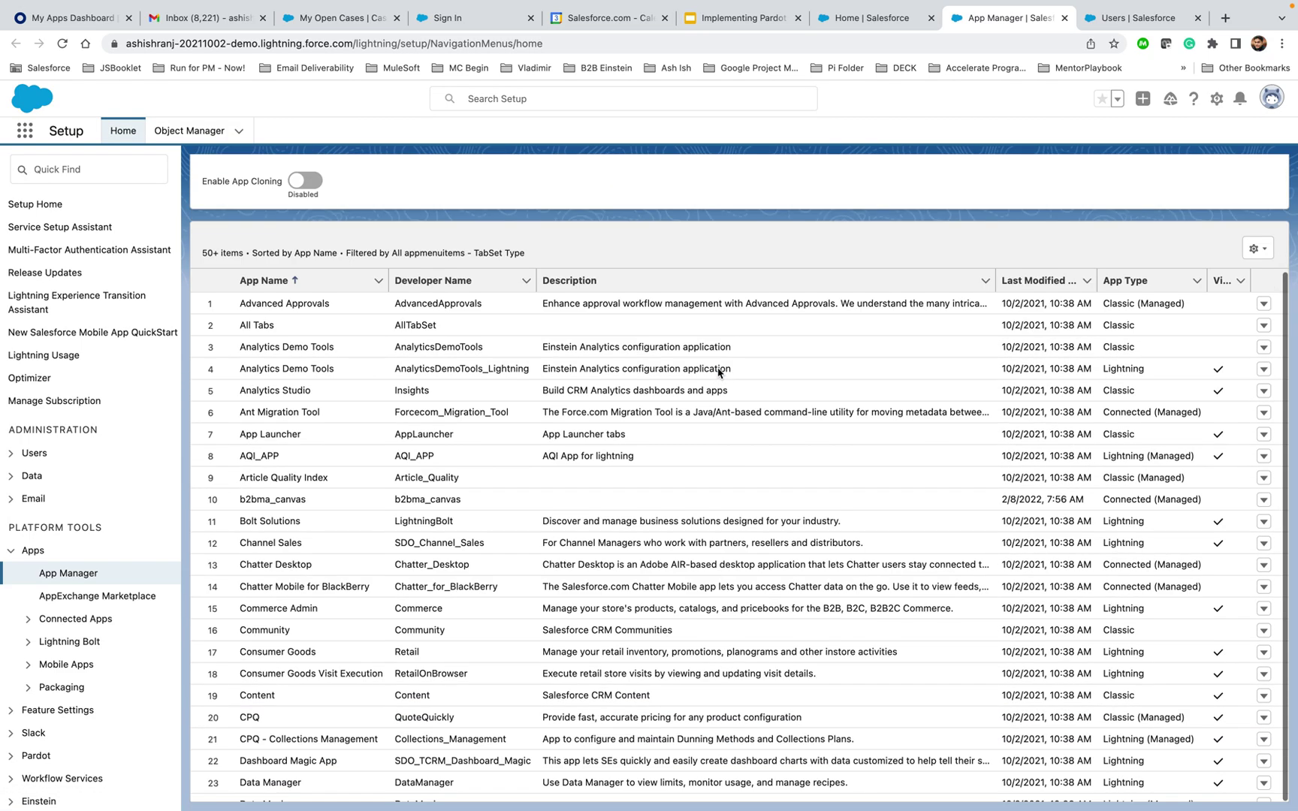
scroll(710, 564, down, 3)
scroll(714, 565, down, 10)
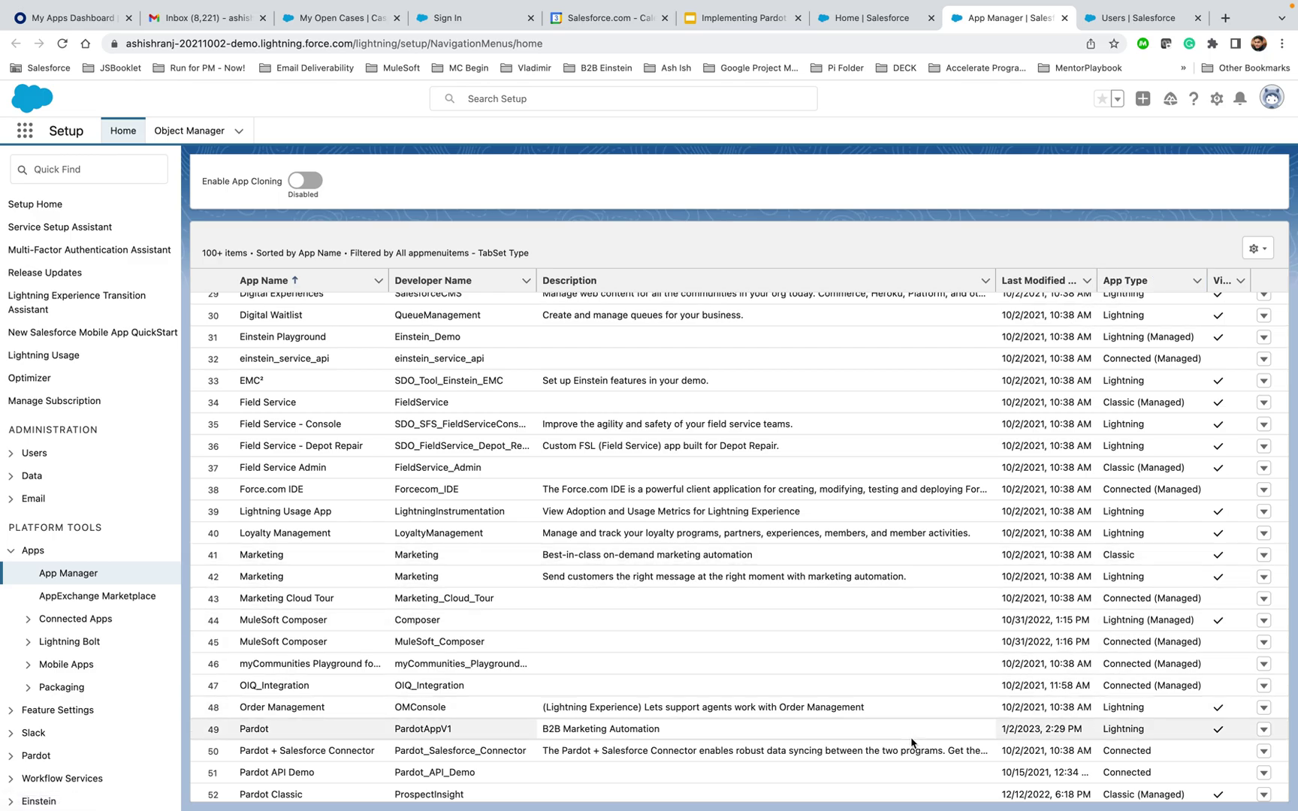
click(1265, 734)
click(1219, 755)
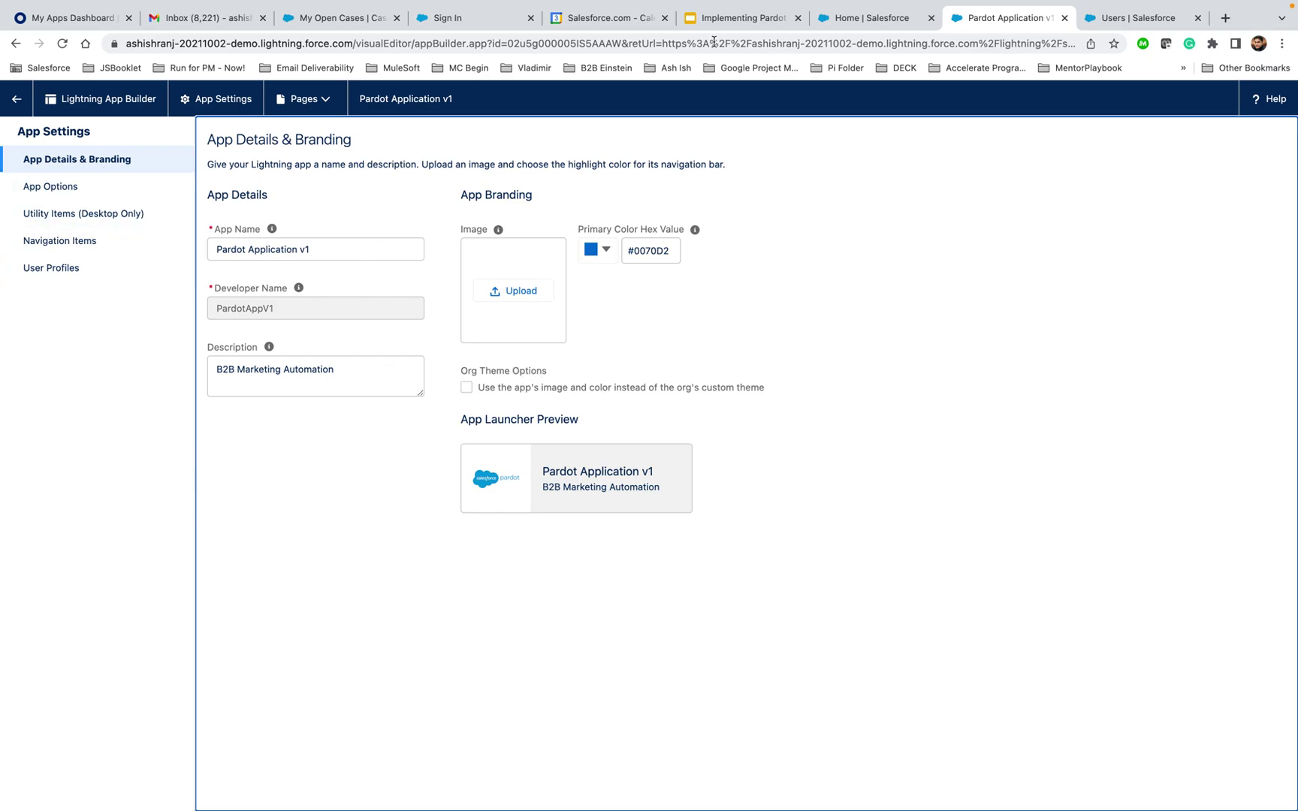
- Switch to the Implementing Pardot deck in Google Slides and check the slide on making the Pardot Lightning app visible to profiles
click(760, 18)
click(1124, 105)
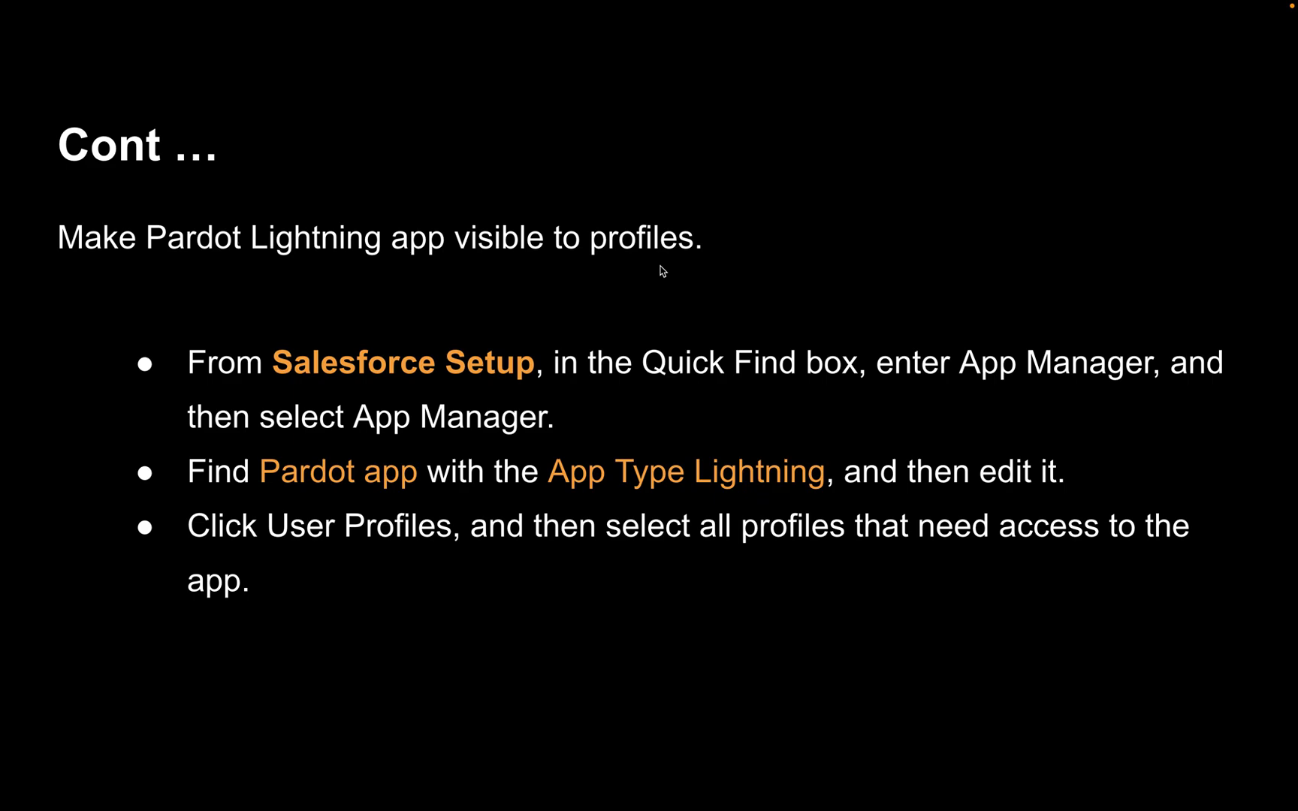
key(Escape)
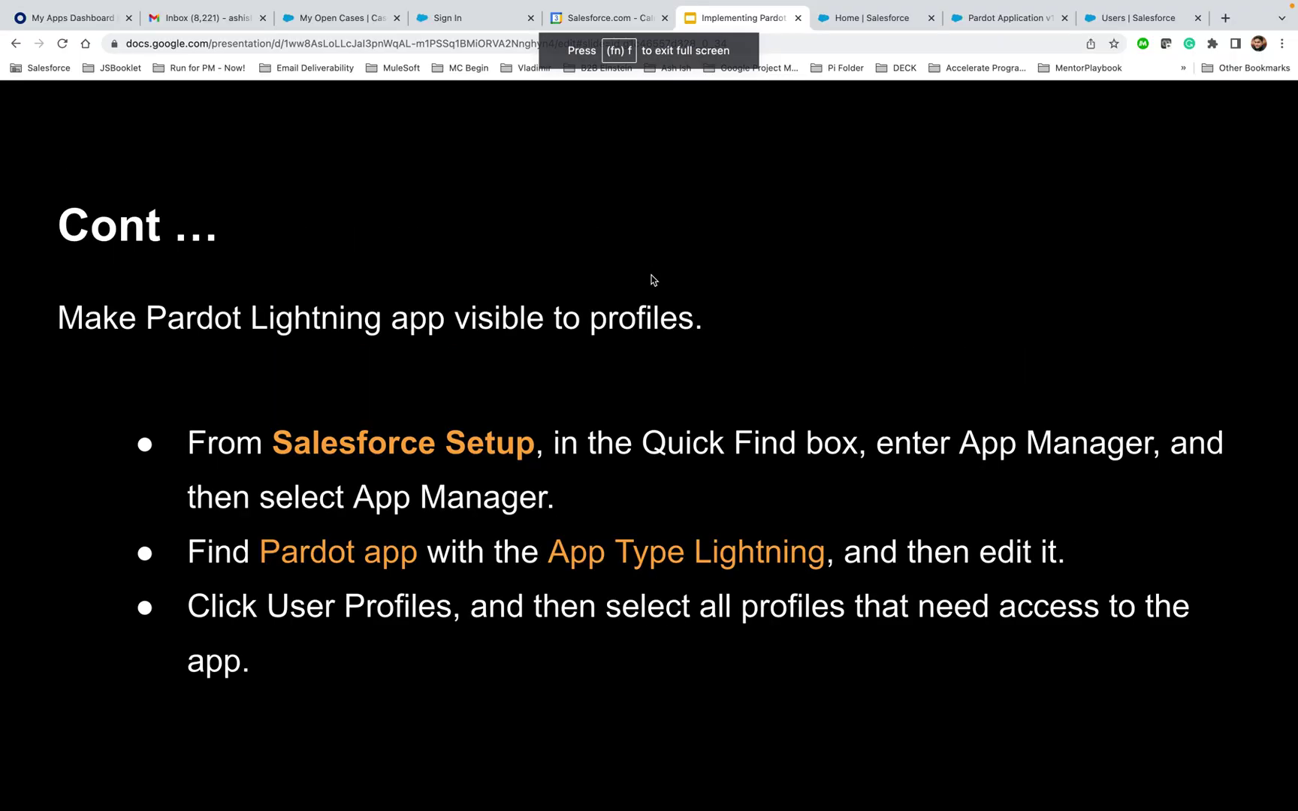
- Switch back to the Pardot app settings in Salesforce, review the selected user profiles, and return to the App Manager
click(982, 19)
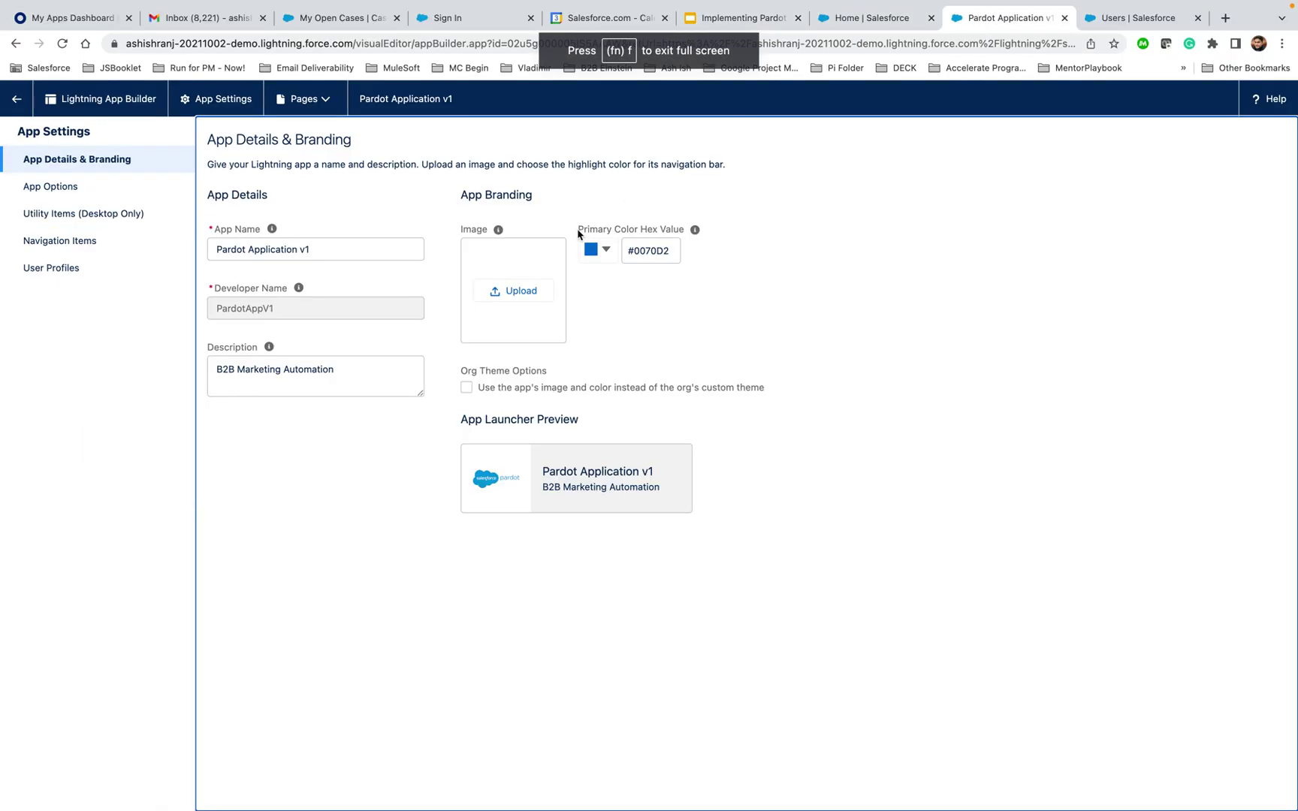
click(63, 269)
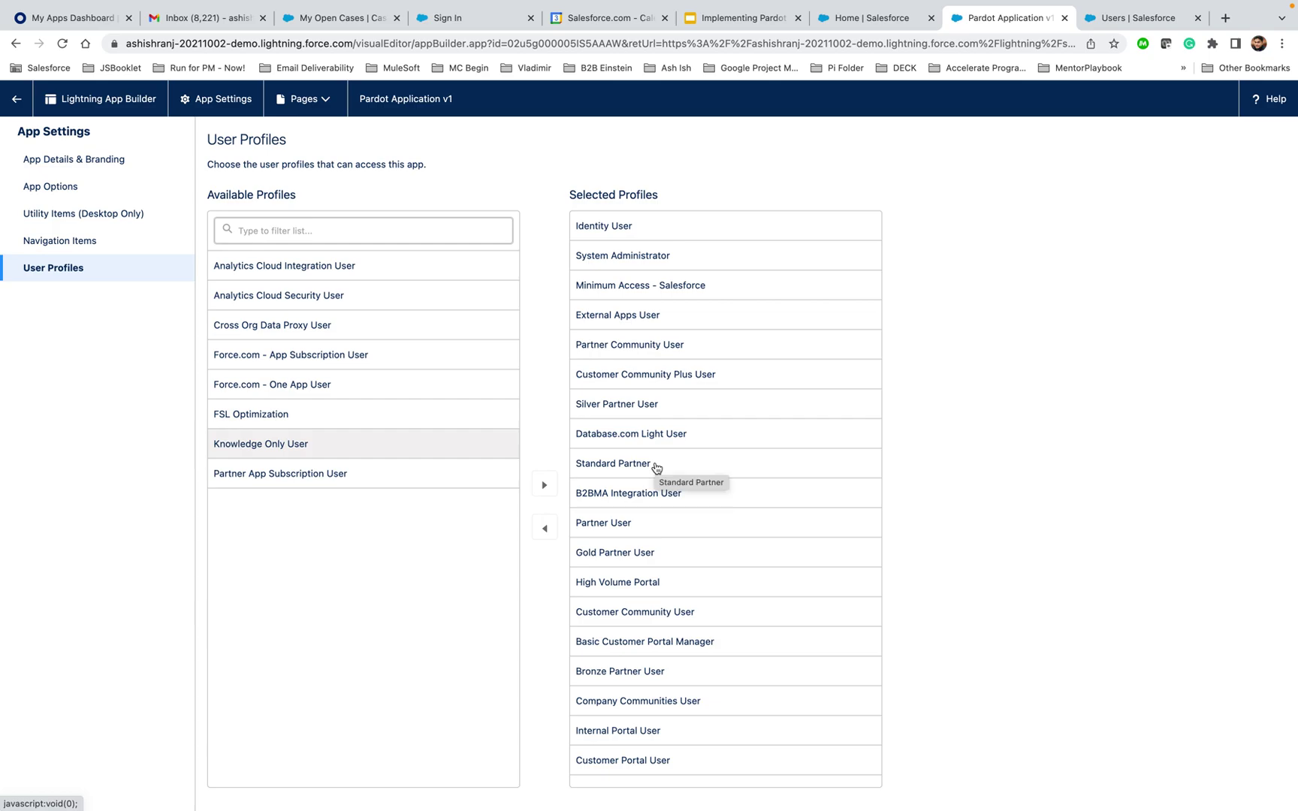
click(17, 98)
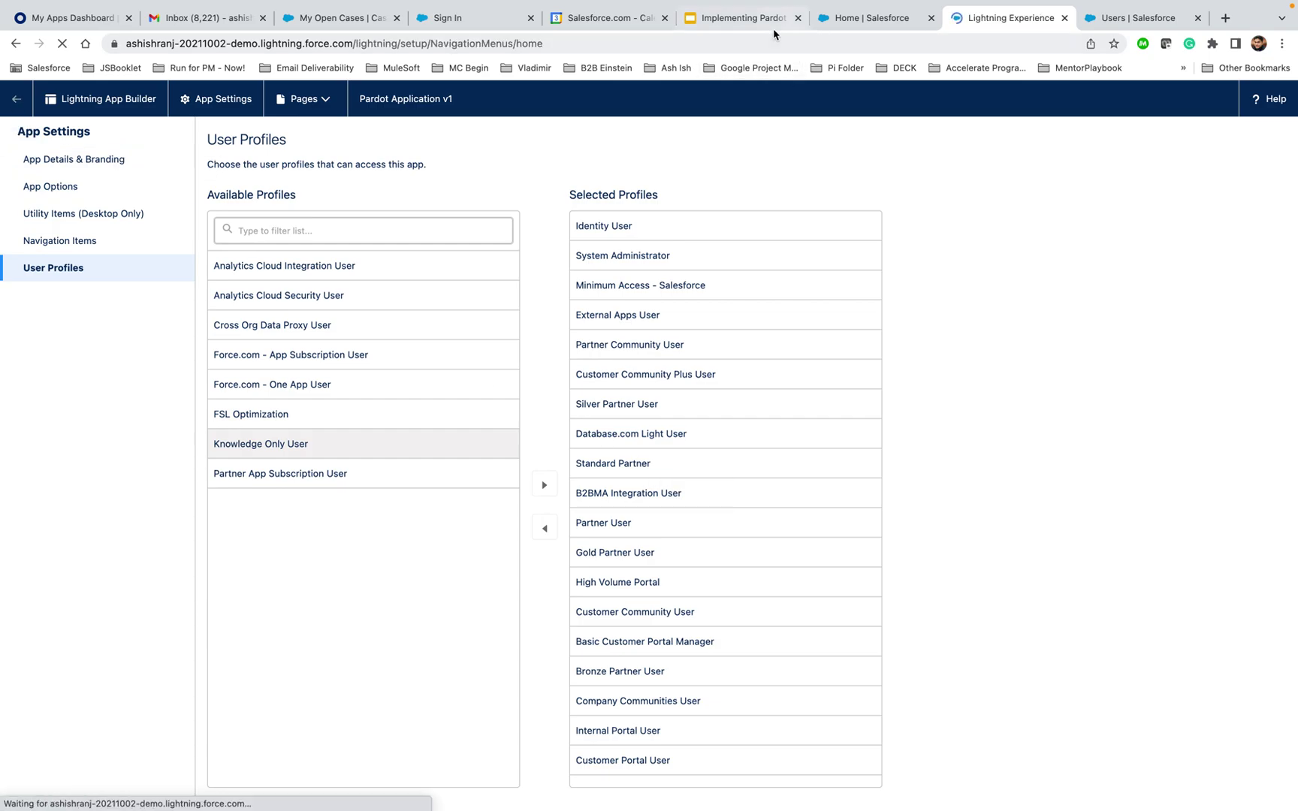
- Switch to the Google Slides deck, present through to the App Launcher slide, and end the slideshow
click(766, 21)
click(1107, 106)
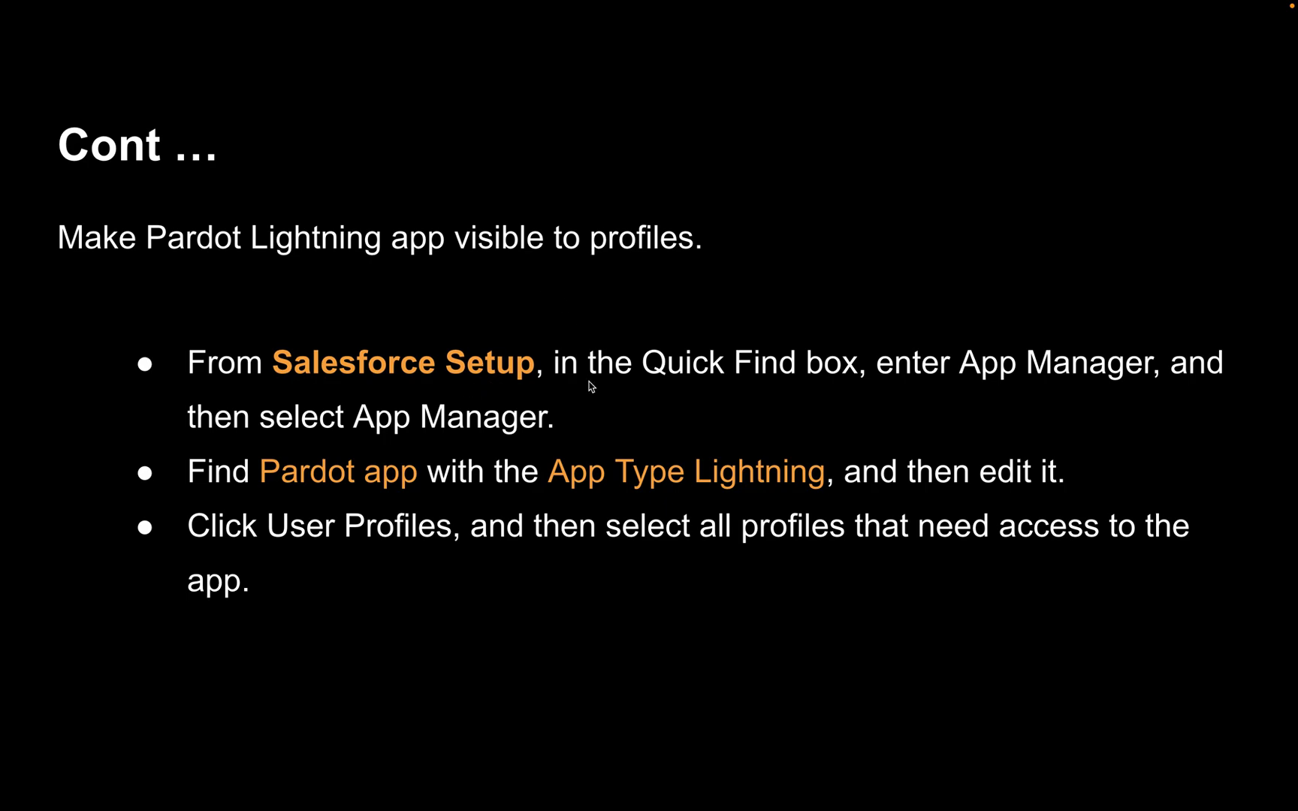
key(Right)
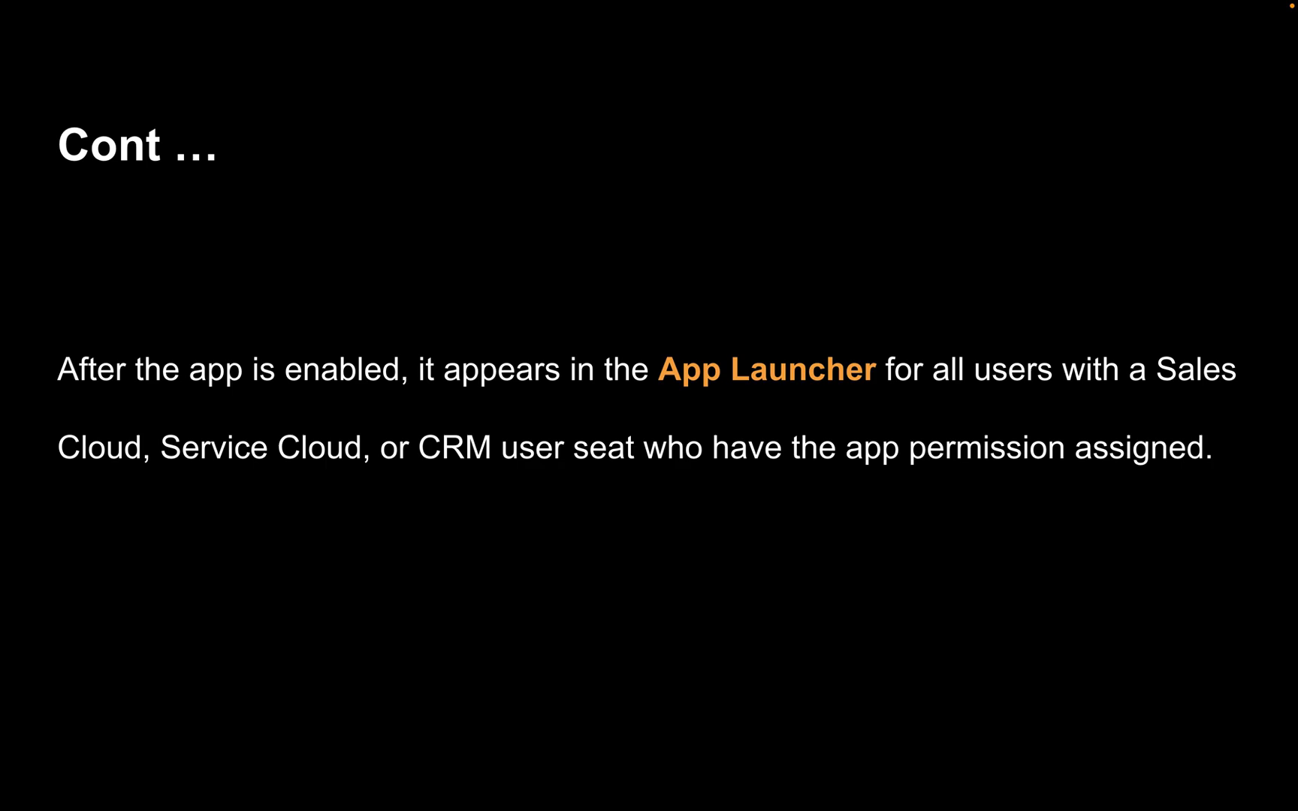
key(Escape)
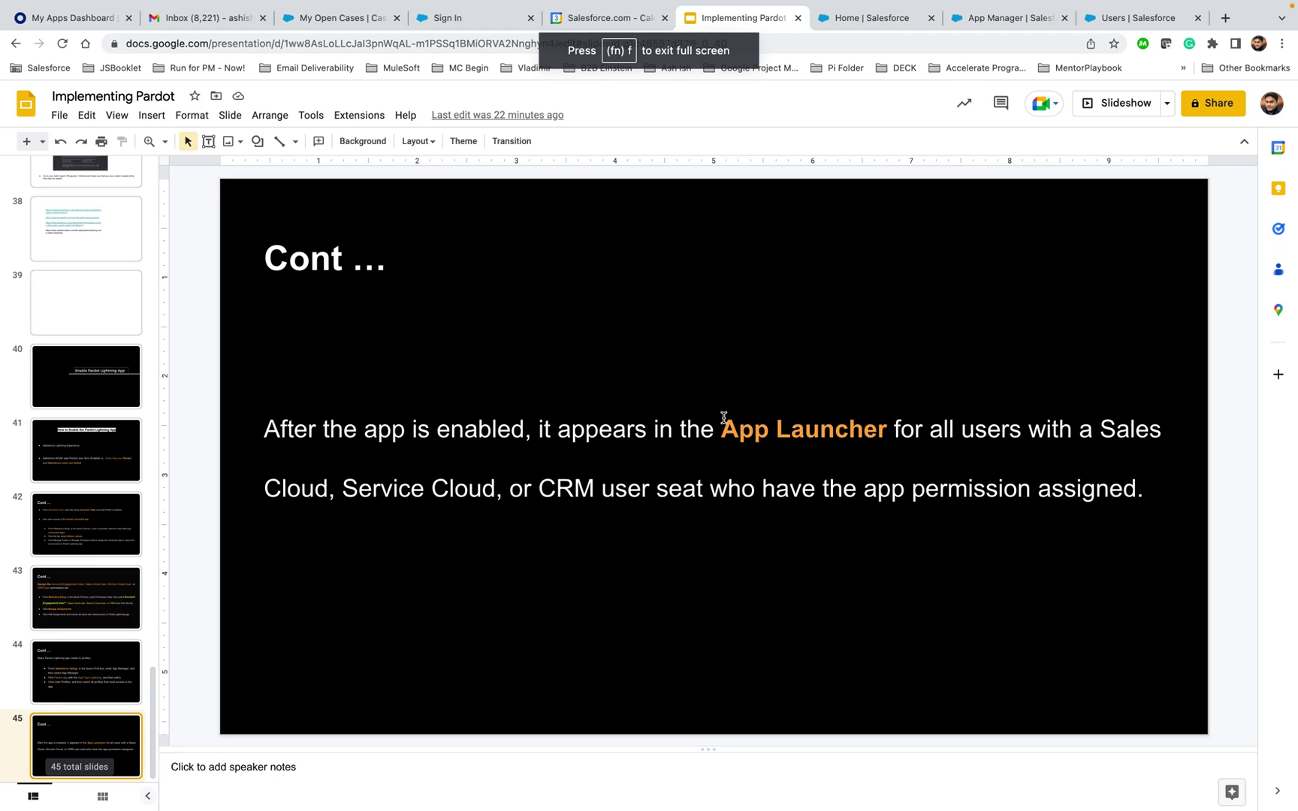
- Switch to the Salesforce home page, reload it, search all apps in the App Launcher for "Pardot", and open the Pardot Lightning app
click(1010, 18)
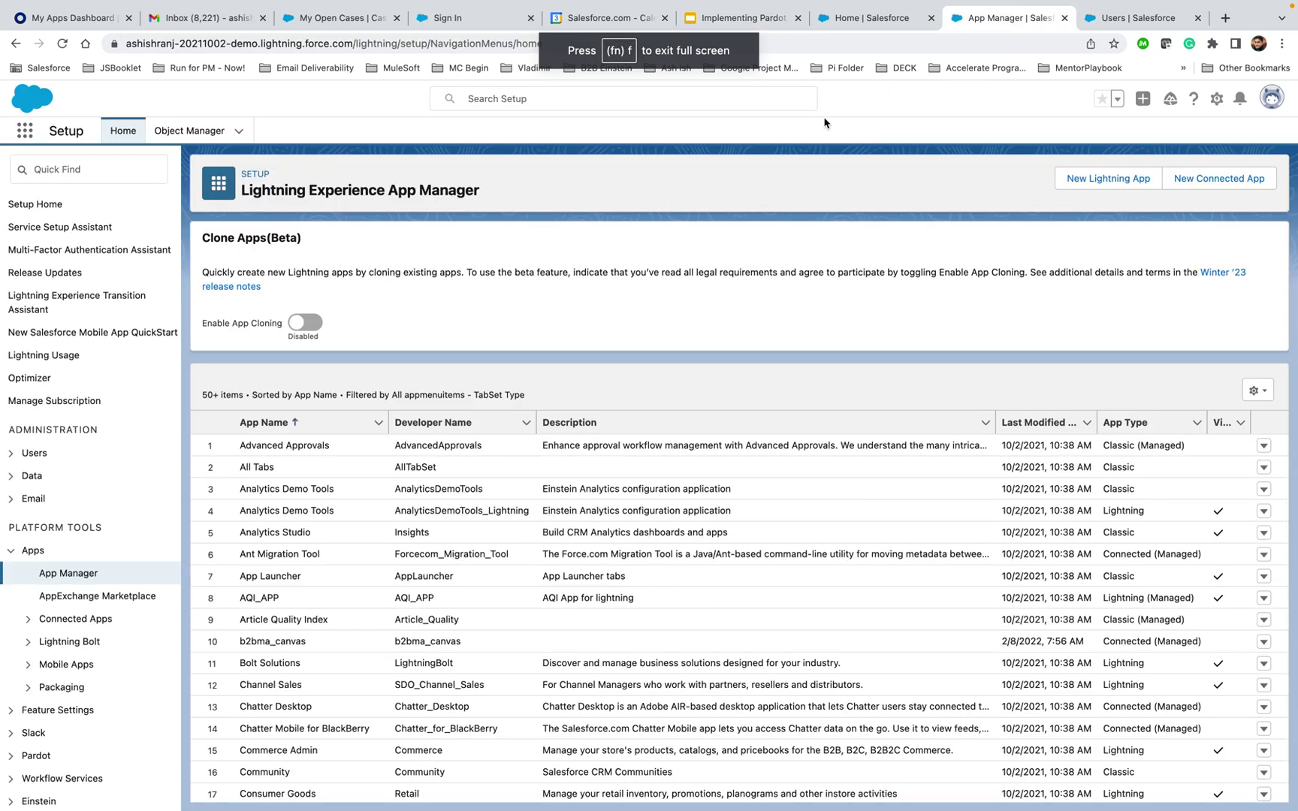
click(871, 18)
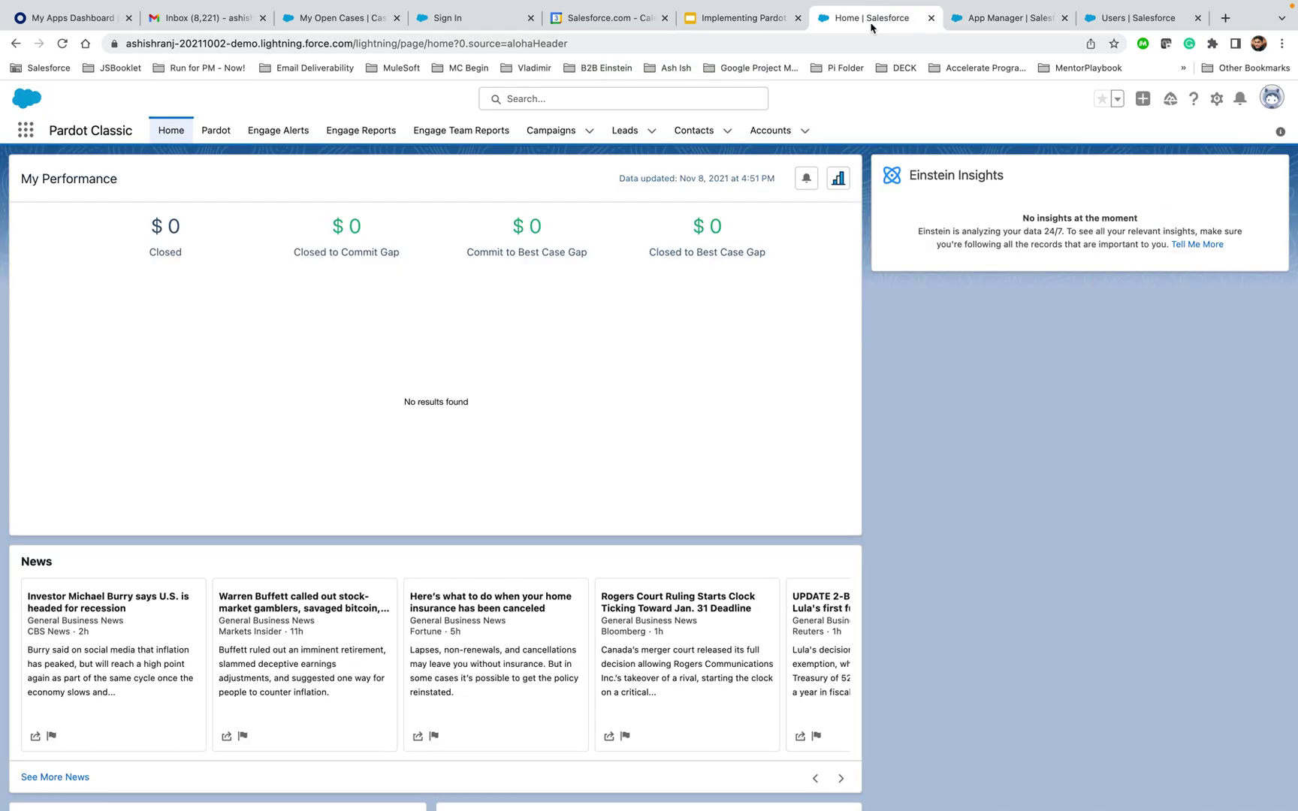
click(62, 42)
click(24, 130)
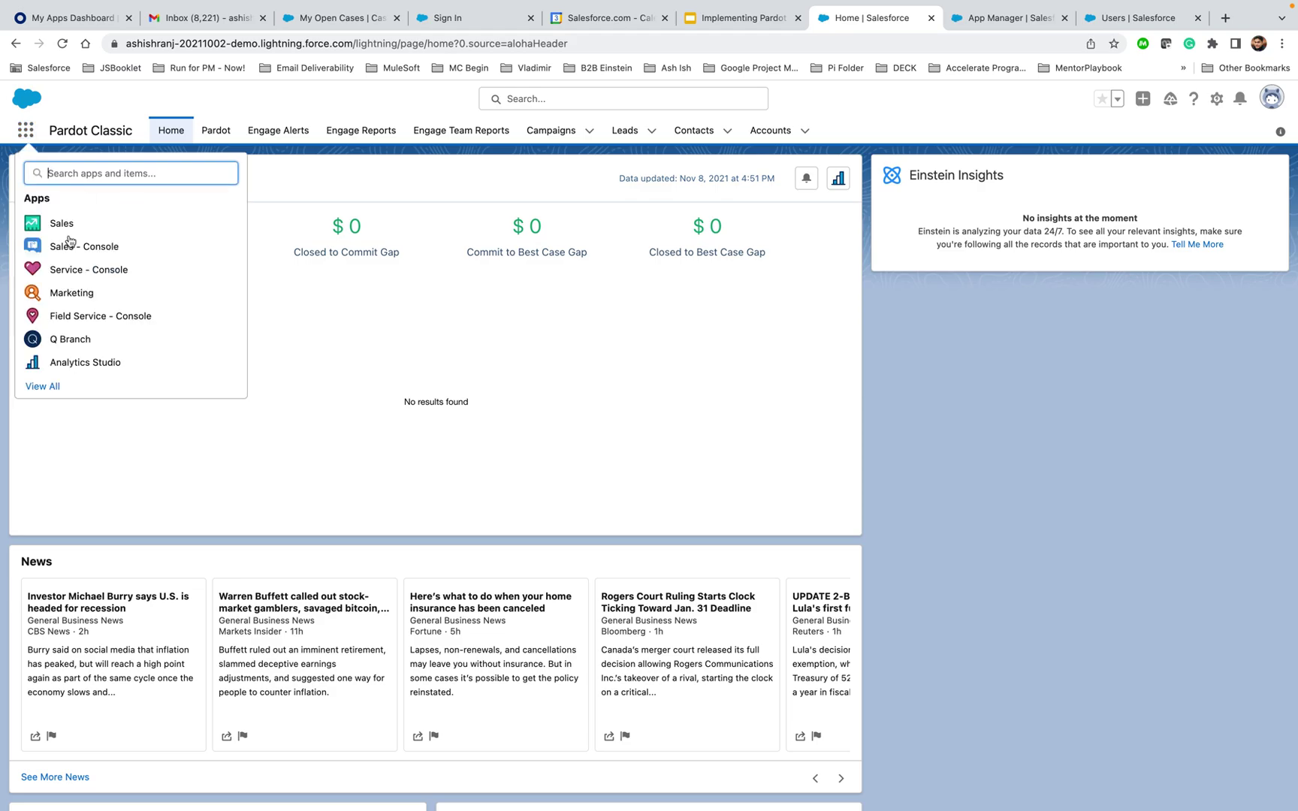
click(39, 384)
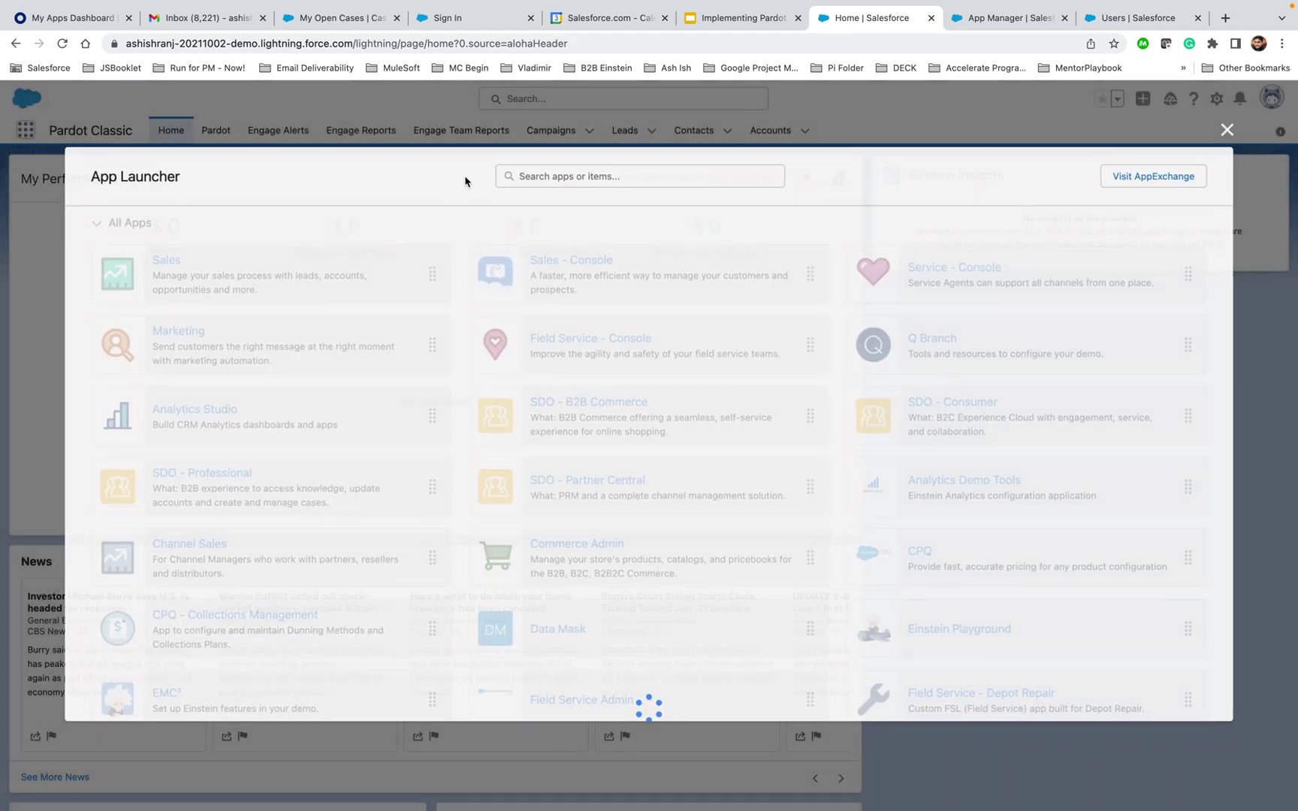
text(Pardot)
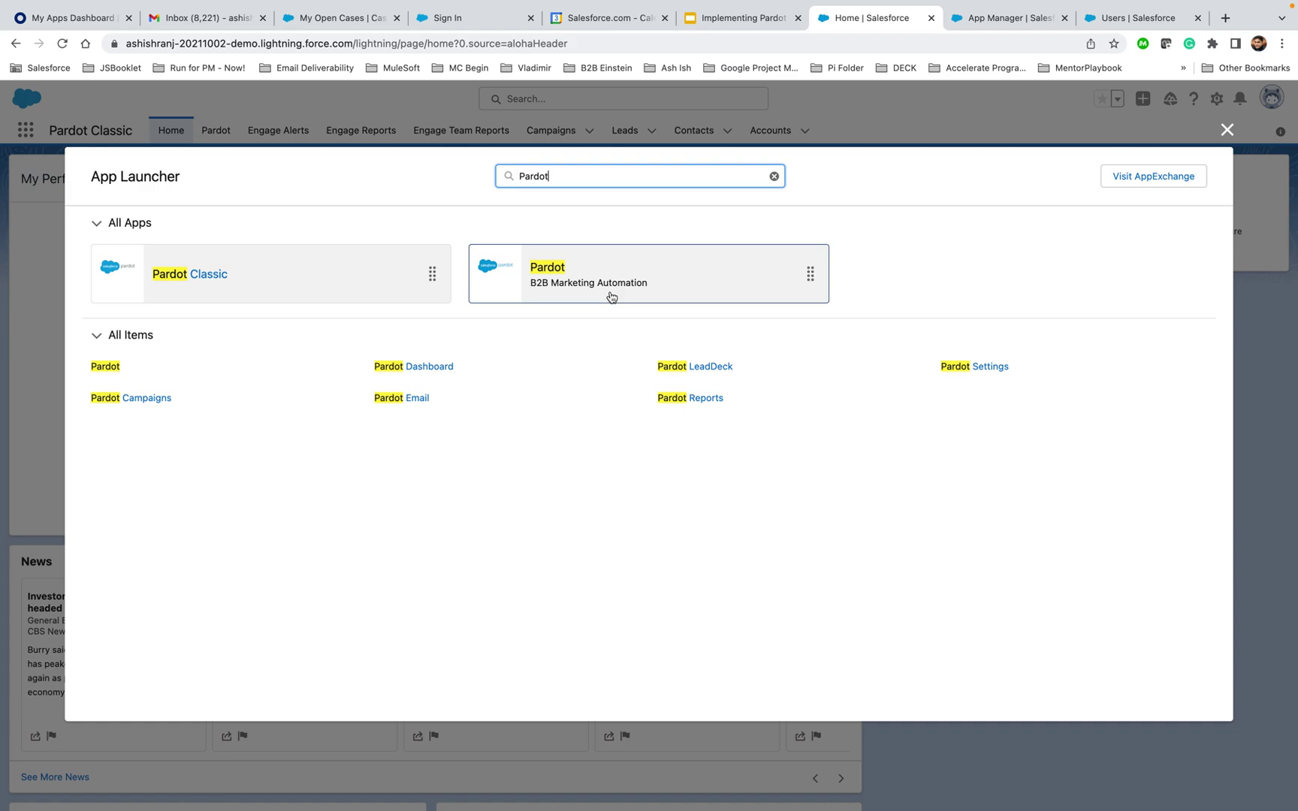
click(550, 268)
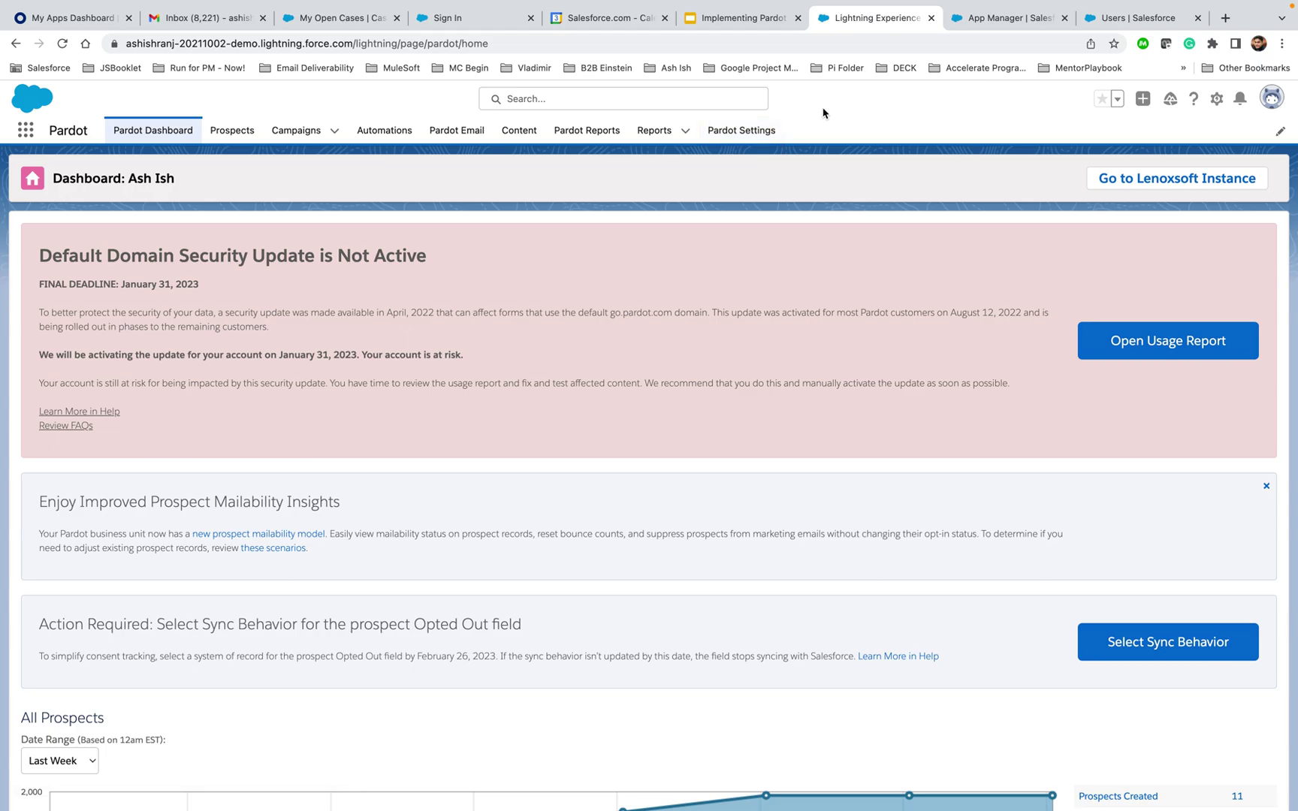
- Look over the Pardot dashboard, and switch to the Implementing Pardot deck in Google Slides to resume presenting
scroll(744, 429, down, 8)
scroll(744, 429, up, 10)
scroll(744, 429, down, 6)
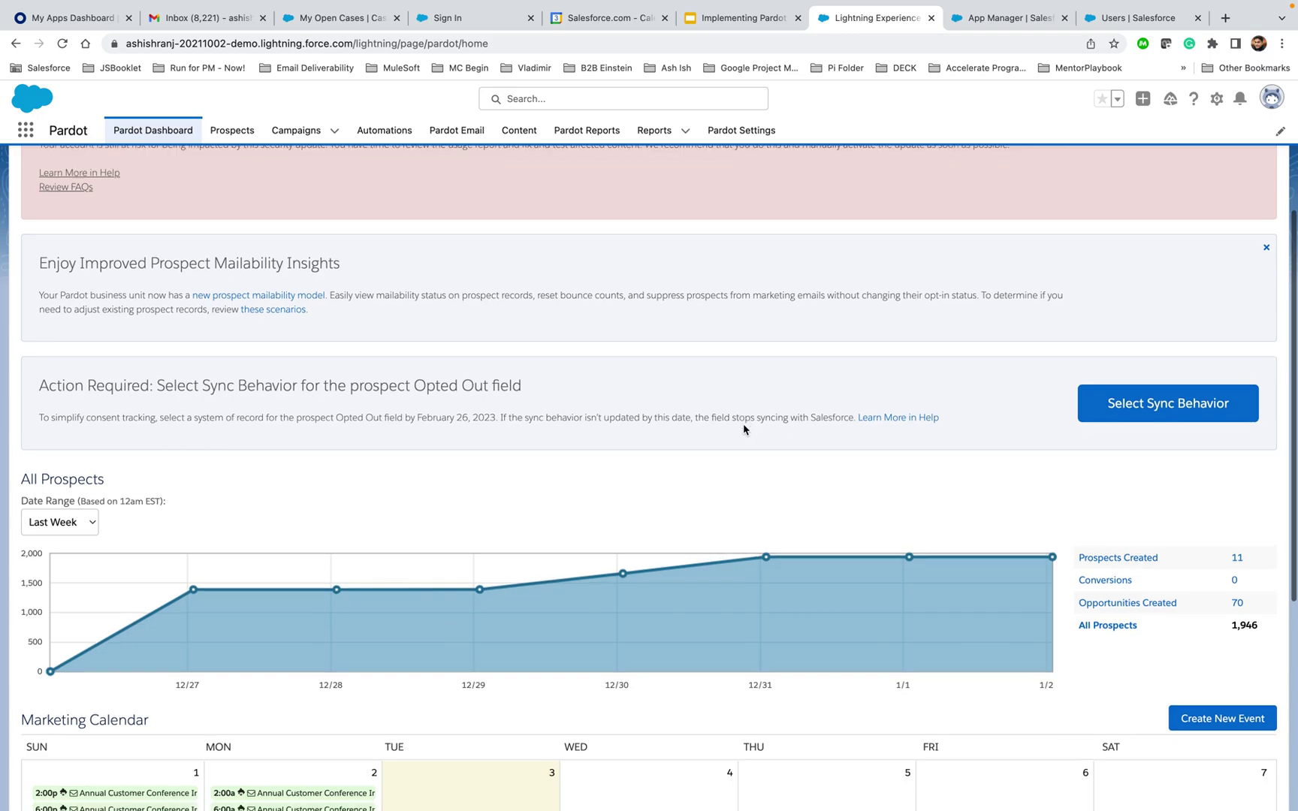
scroll(744, 433, up, 6)
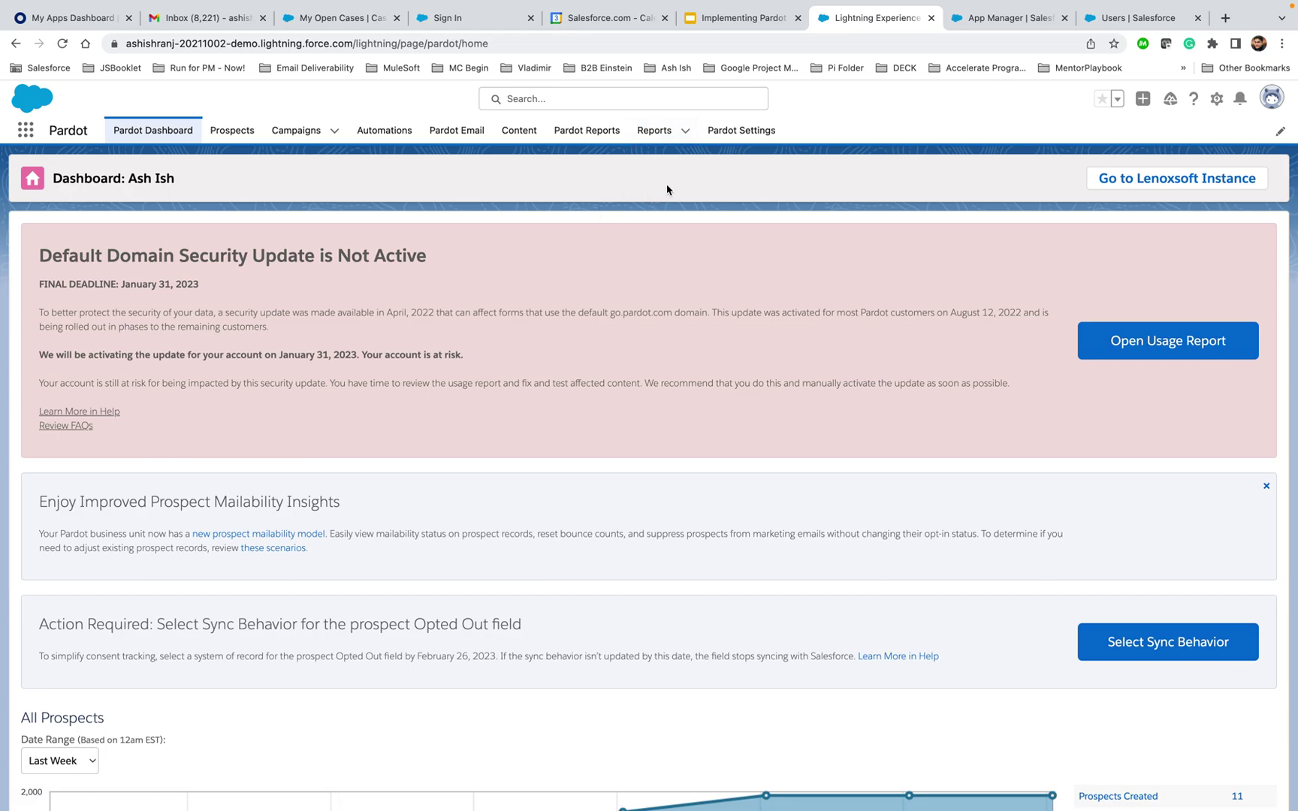
scroll(667, 222, down, 1)
scroll(660, 277, up, 1)
click(740, 21)
click(1119, 108)
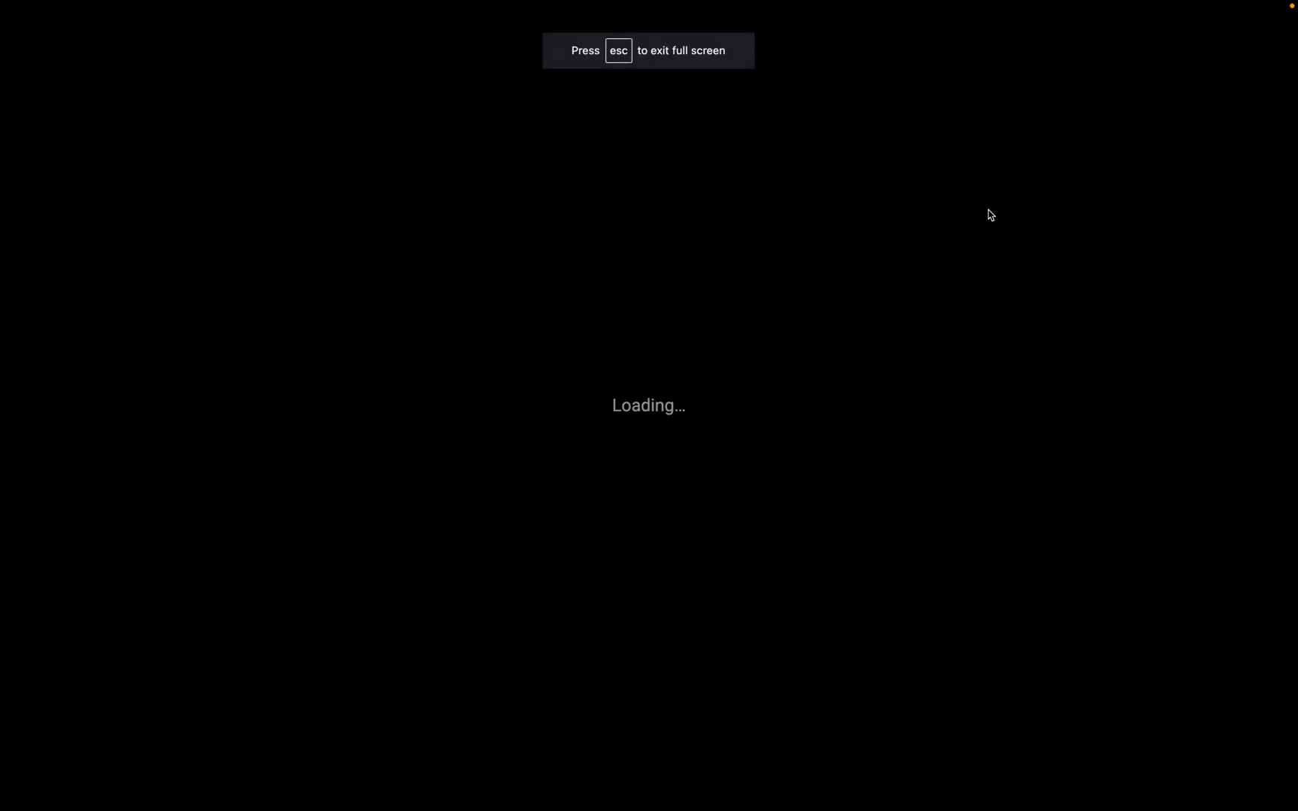